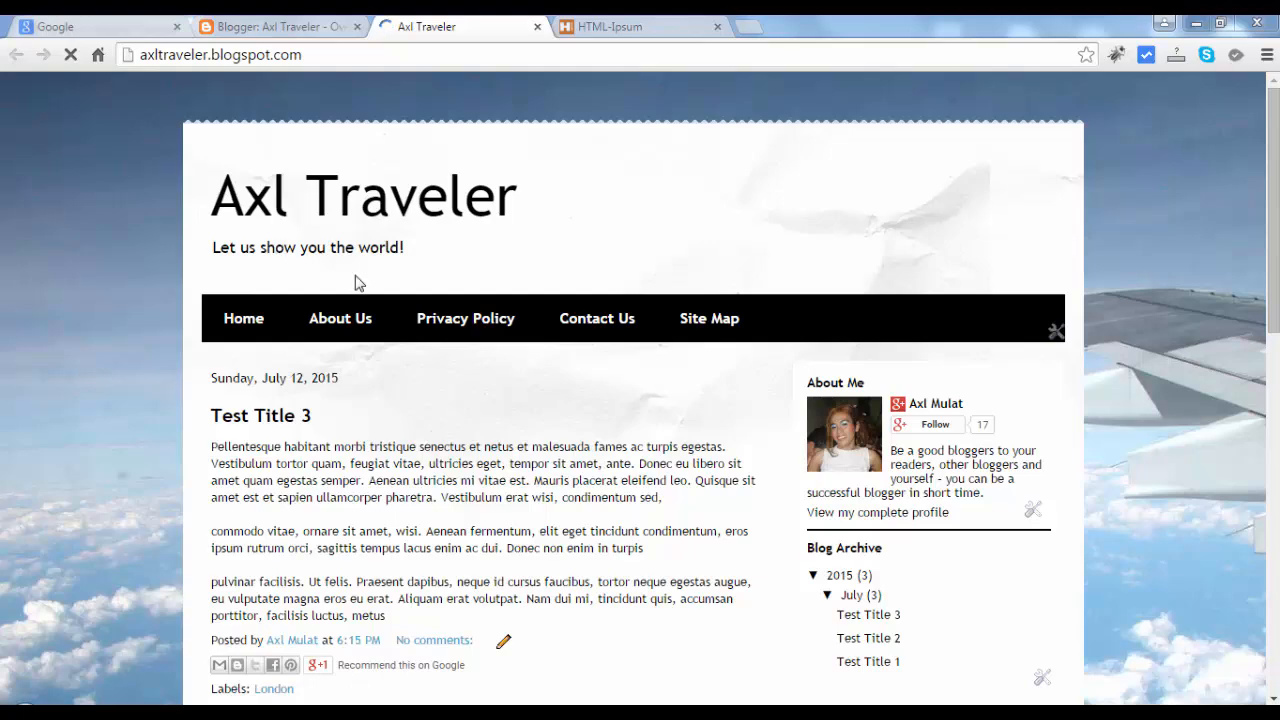
Leave the live blog and show the Axl Traveler blog's Template page.
{"action": "left_click", "coordinate": [280, 26]}
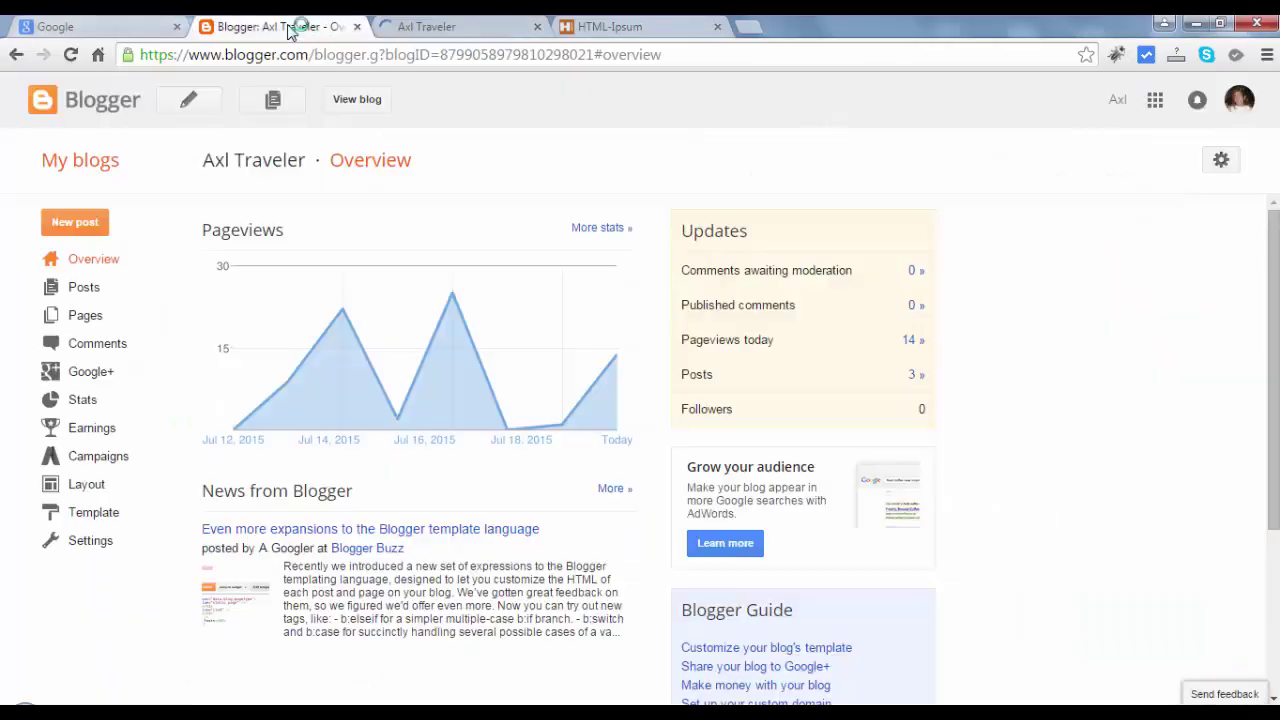
{"action": "left_click", "coordinate": [94, 512]}
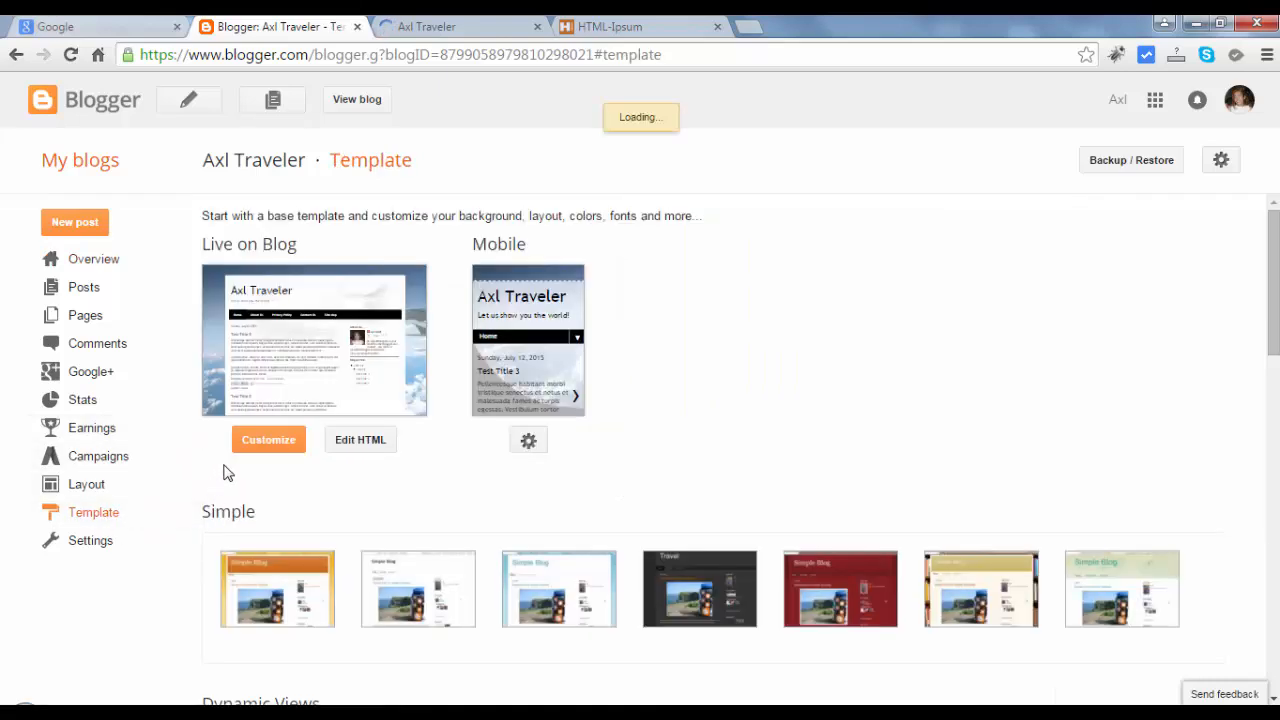
Start customizing the live template and show its Background options.
{"action": "left_click", "coordinate": [267, 441]}
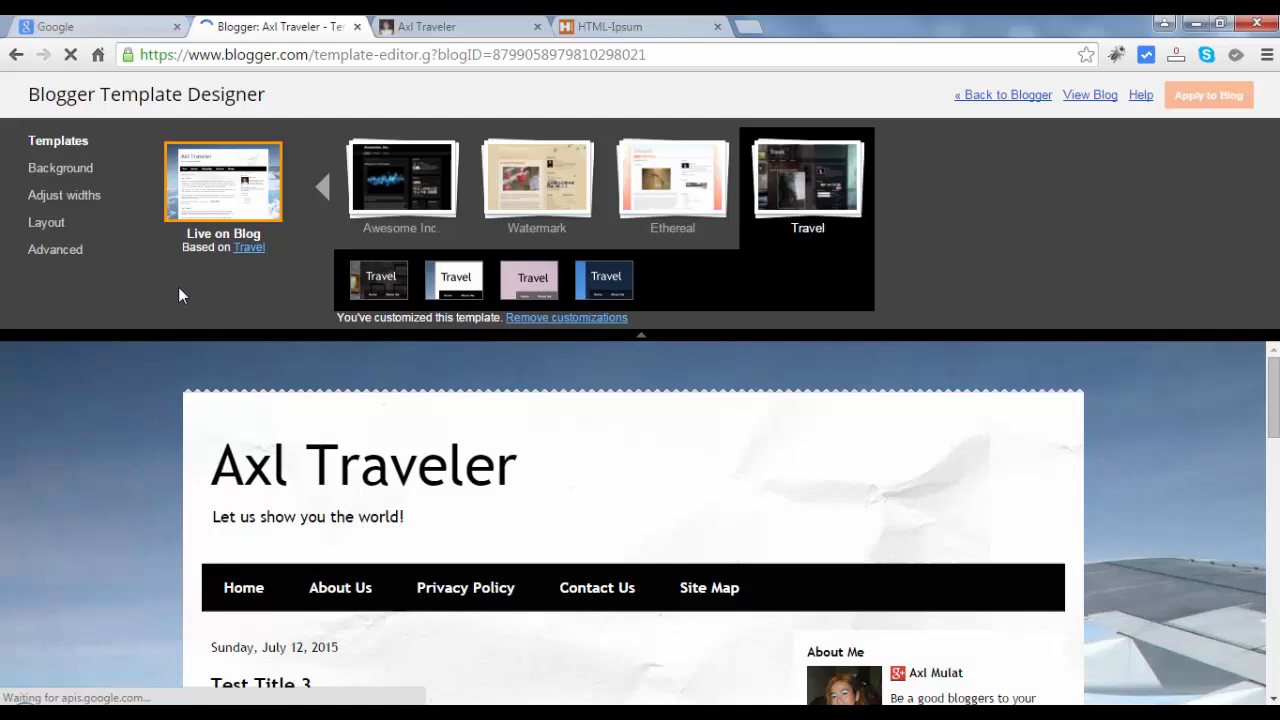
{"action": "left_click", "coordinate": [79, 172]}
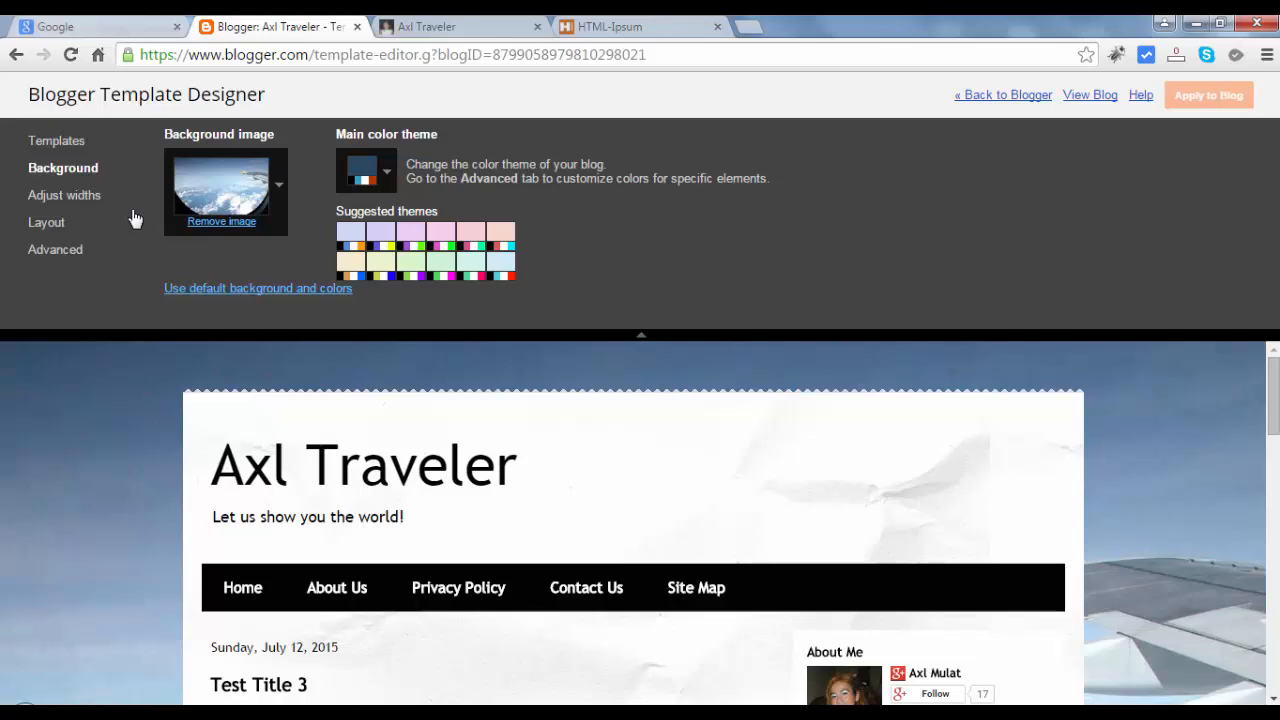
Set Entire blog width to 1000 px and Right sidebar to 300 px, then apply to blog.
{"action": "left_click", "coordinate": [64, 195]}
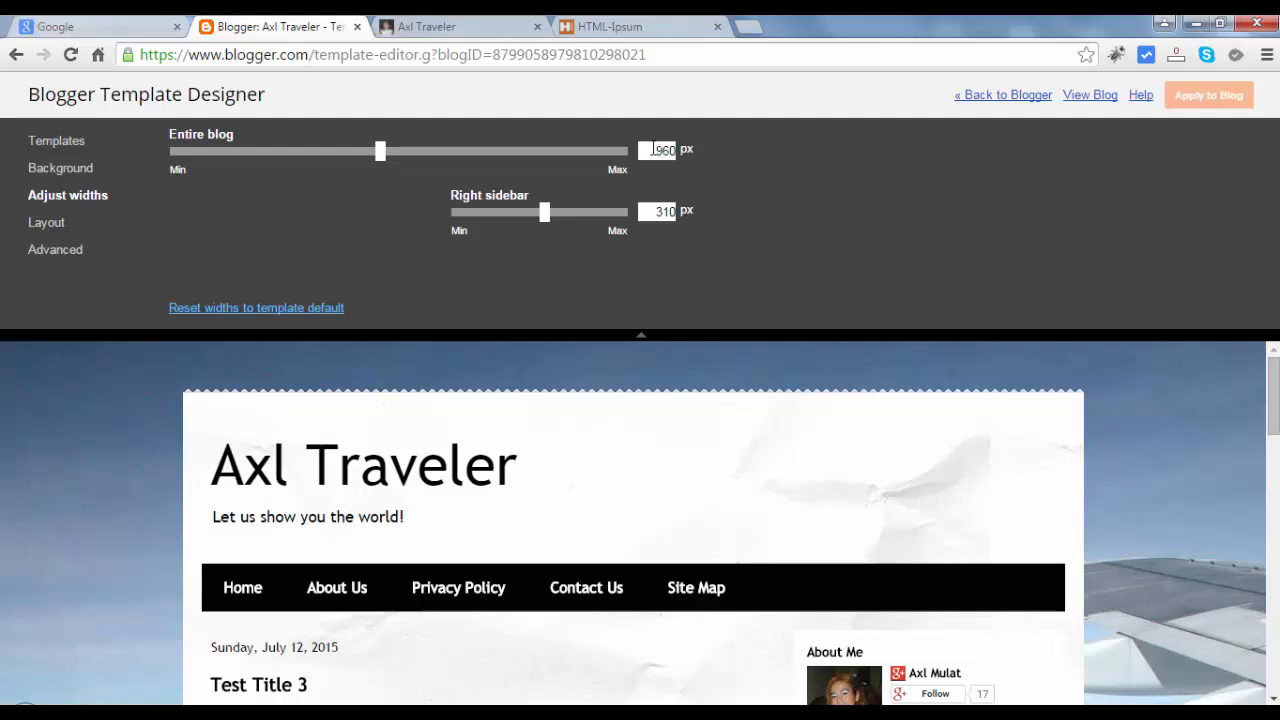
{"action": "double_click", "coordinate": [660, 150]}
{"action": "type", "text": "1000"}
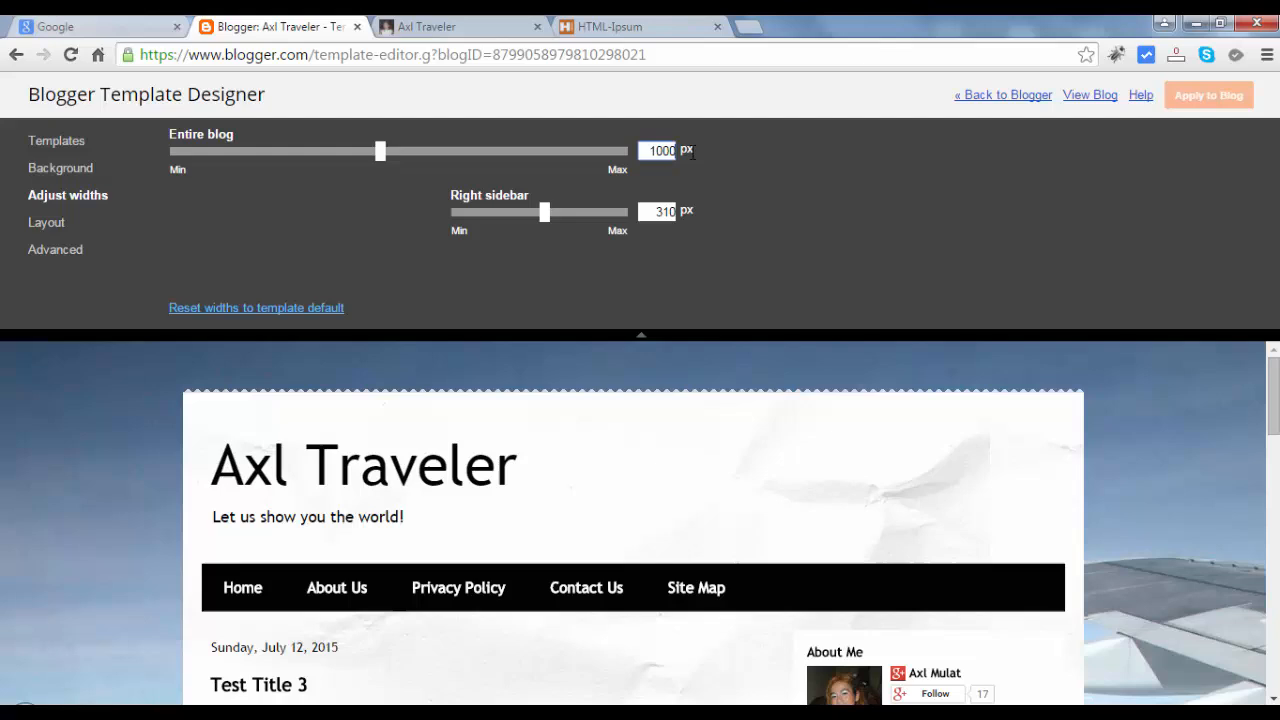
{"action": "key", "text": "Return"}
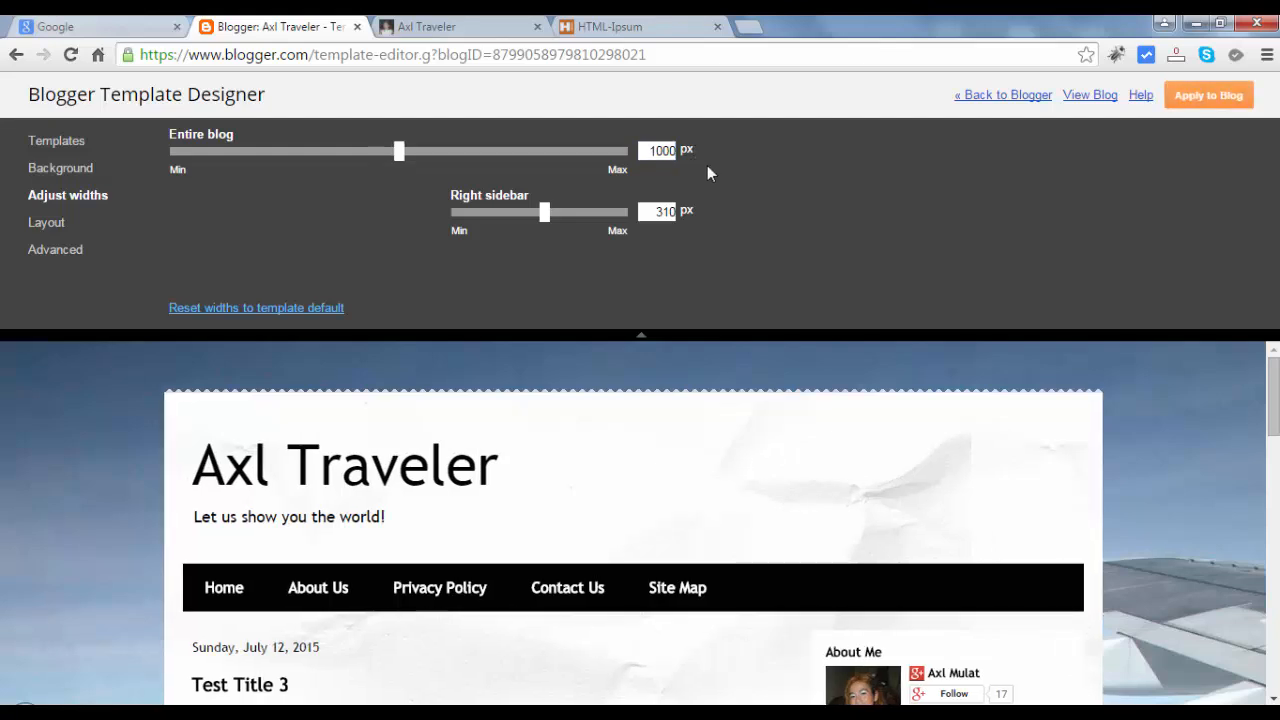
{"action": "double_click", "coordinate": [662, 210]}
{"action": "type", "text": "300"}
{"action": "left_click", "coordinate": [1197, 100]}
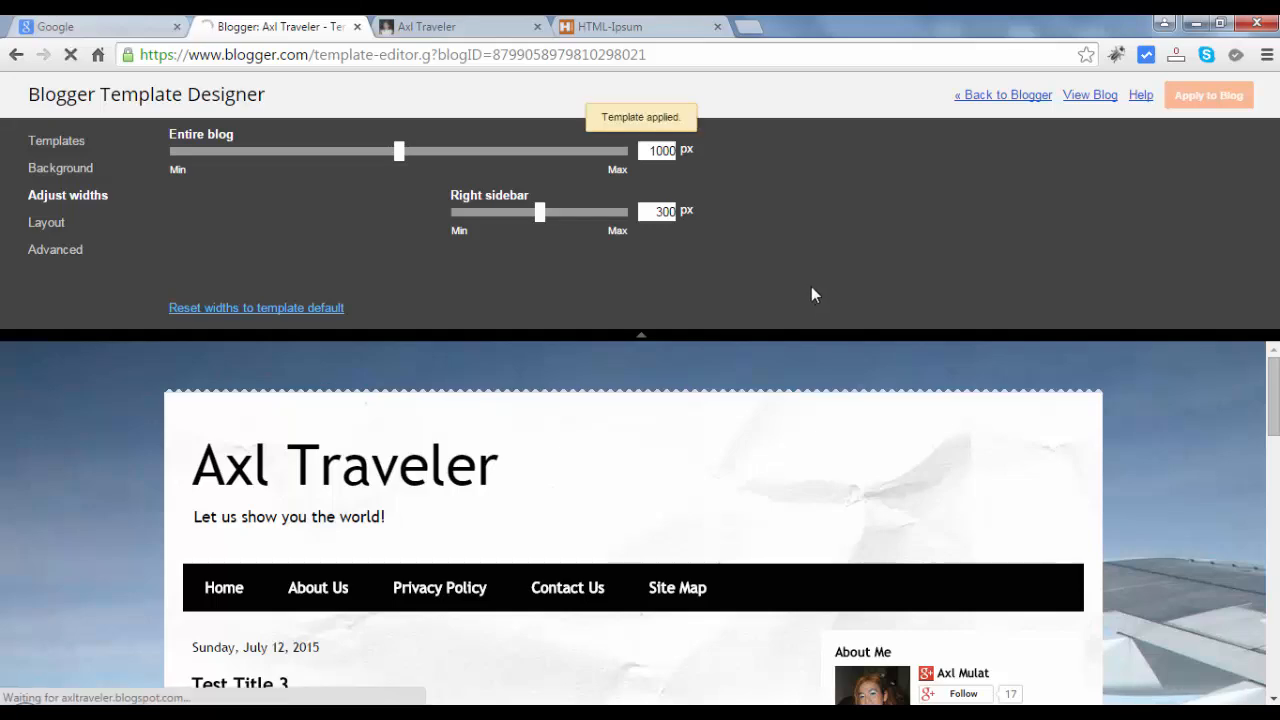
Reload the live Axl Traveler blog to see the wider page.
{"action": "left_click", "coordinate": [472, 30]}
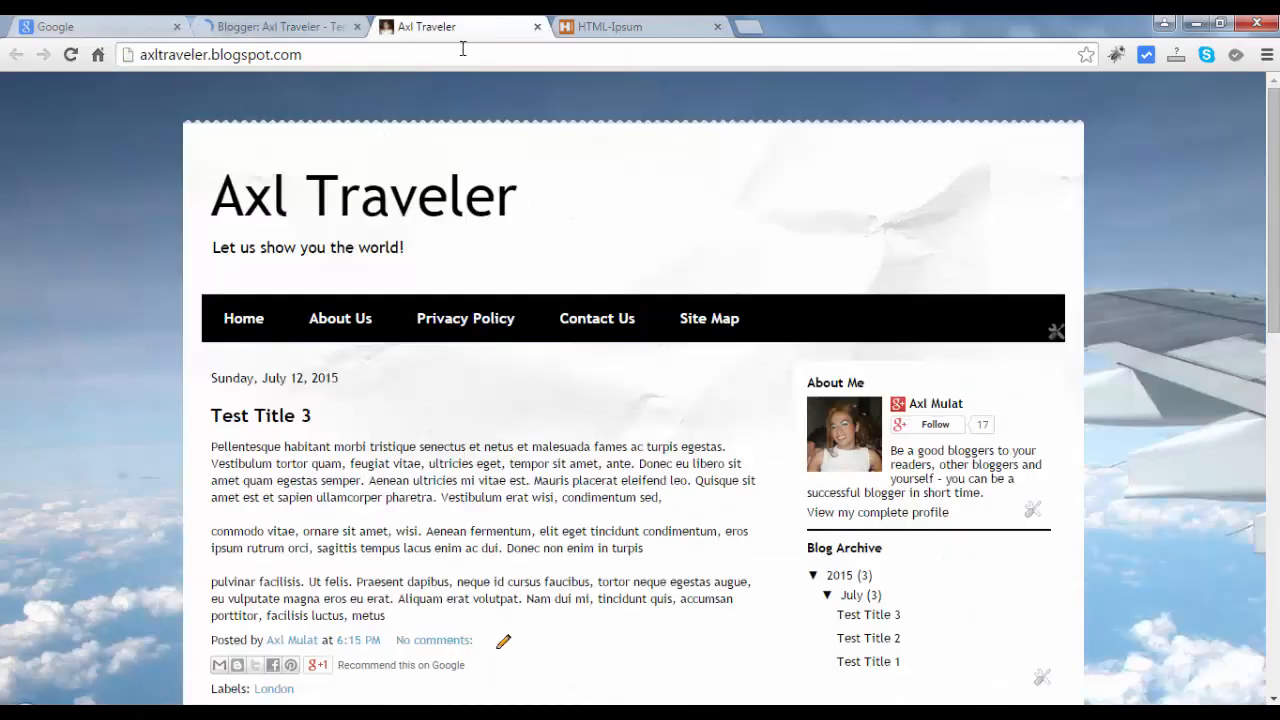
{"action": "left_click", "coordinate": [465, 54]}
{"action": "key", "text": "Return"}
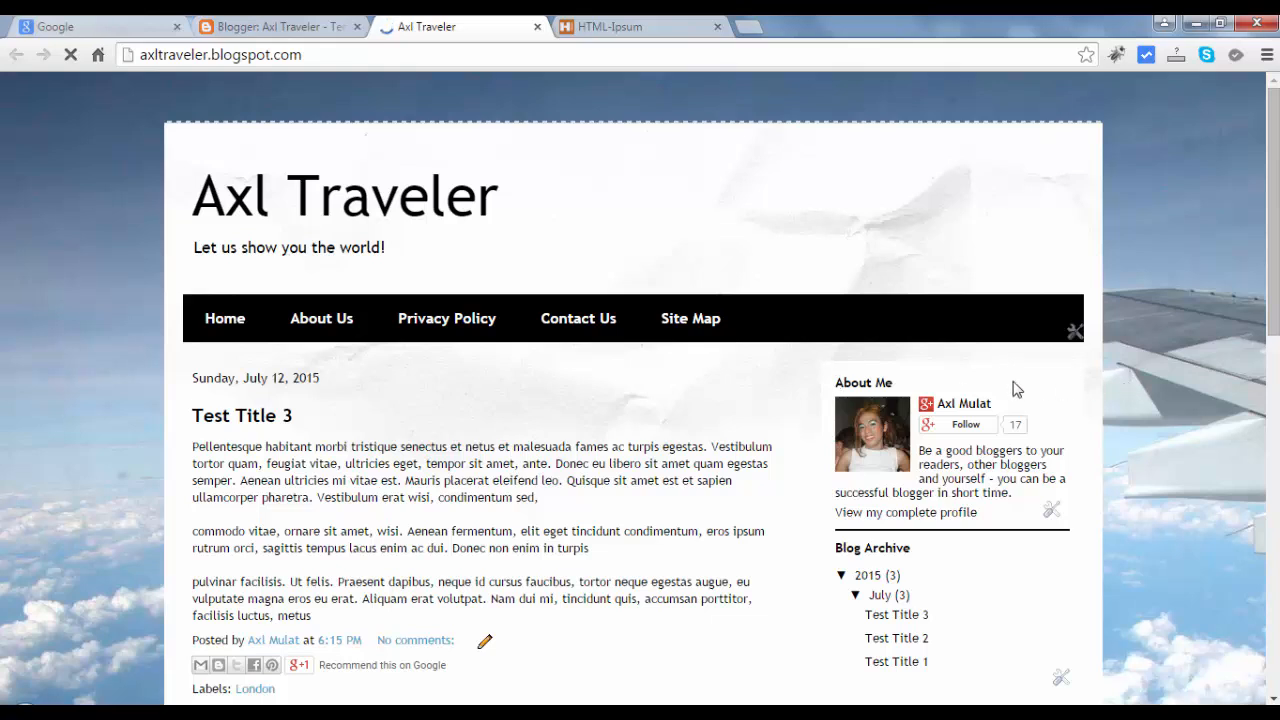
Close the HTML-Ipsum tab and apply a left-sidebar body layout to the blog.
{"action": "left_click", "coordinate": [280, 26]}
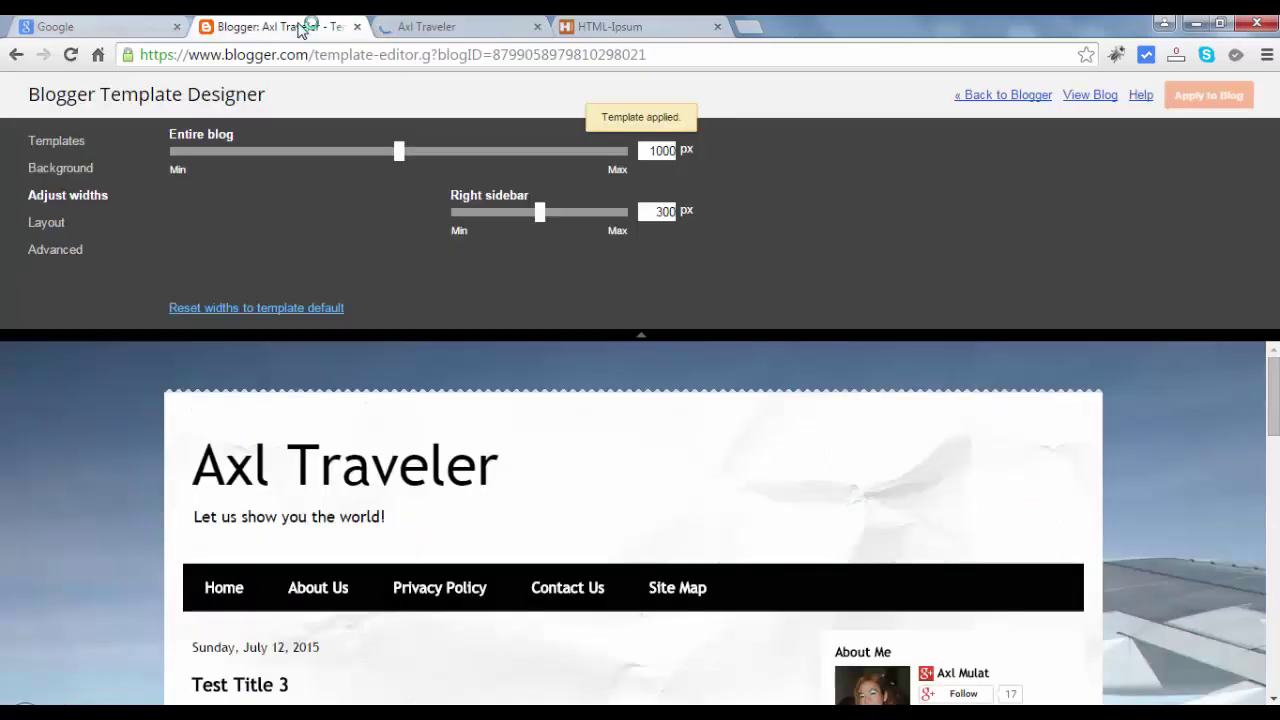
{"action": "left_click", "coordinate": [48, 223]}
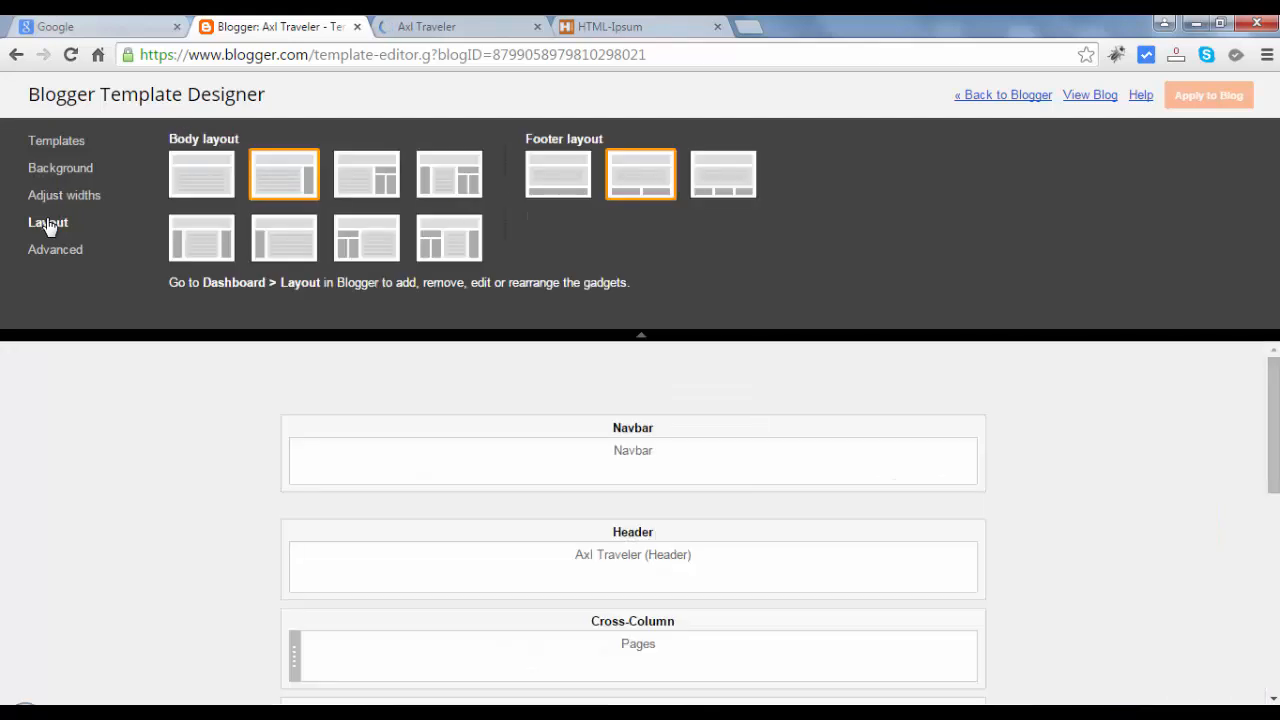
{"action": "left_click", "coordinate": [717, 26]}
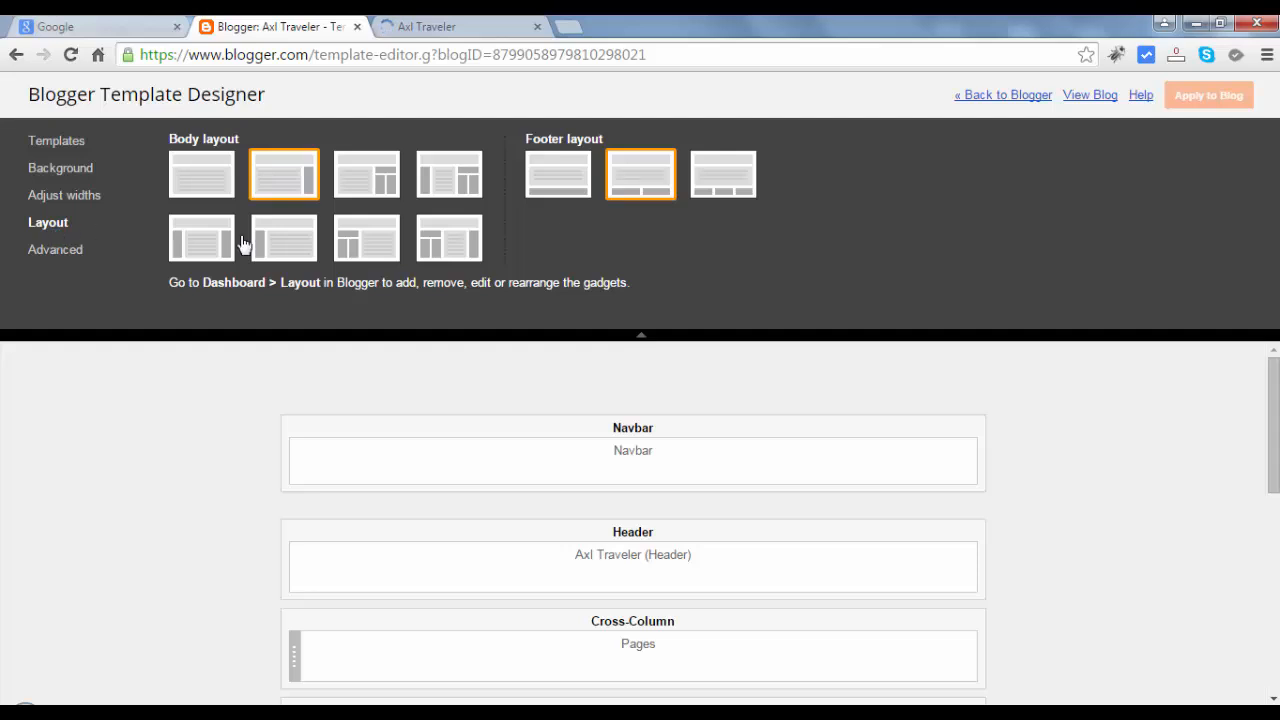
{"action": "mouse_move", "coordinate": [1272, 405]}
{"action": "left_mouse_down"}
{"action": "mouse_move", "coordinate": [1275, 558]}
{"action": "mouse_move", "coordinate": [1273, 430]}
{"action": "mouse_move", "coordinate": [1273, 545]}
{"action": "left_mouse_up"}
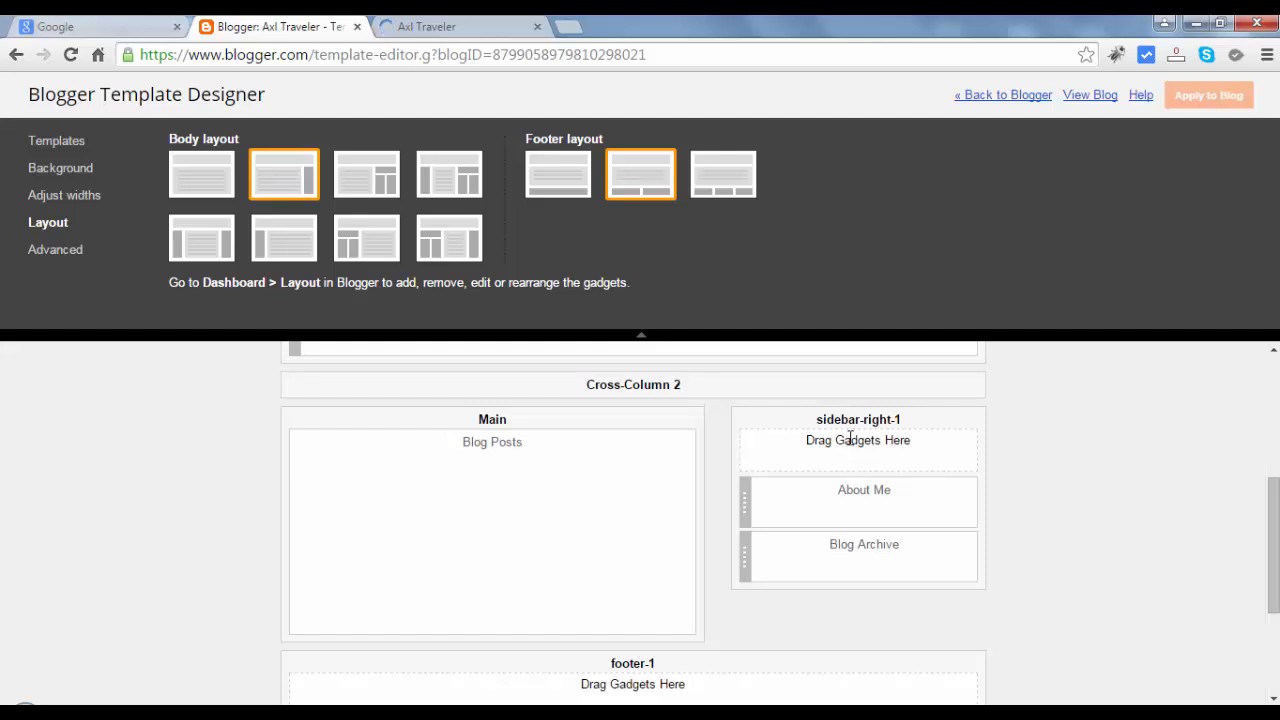
{"action": "mouse_move", "coordinate": [1273, 545]}
{"action": "left_mouse_down"}
{"action": "mouse_move", "coordinate": [1275, 660]}
{"action": "mouse_move", "coordinate": [1273, 420]}
{"action": "left_mouse_up"}
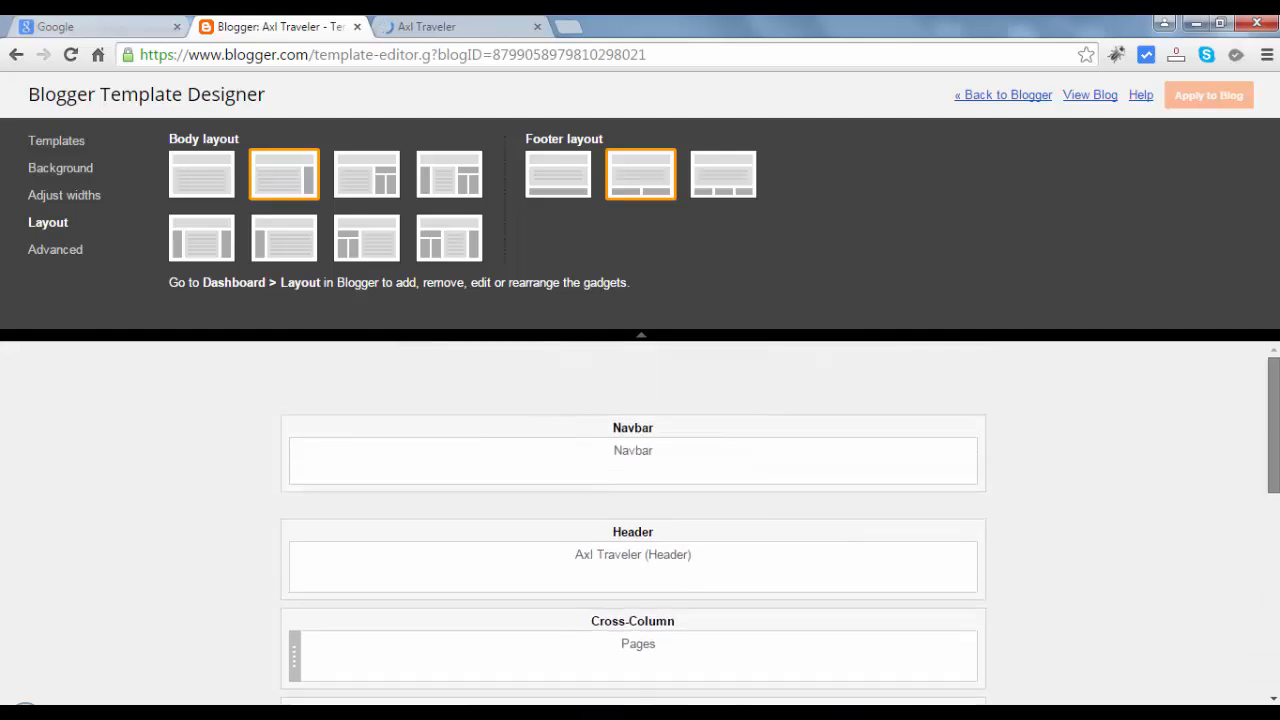
{"action": "mouse_move", "coordinate": [1273, 430]}
{"action": "left_mouse_down"}
{"action": "mouse_move", "coordinate": [1275, 480]}
{"action": "mouse_move", "coordinate": [1273, 420]}
{"action": "left_mouse_up"}
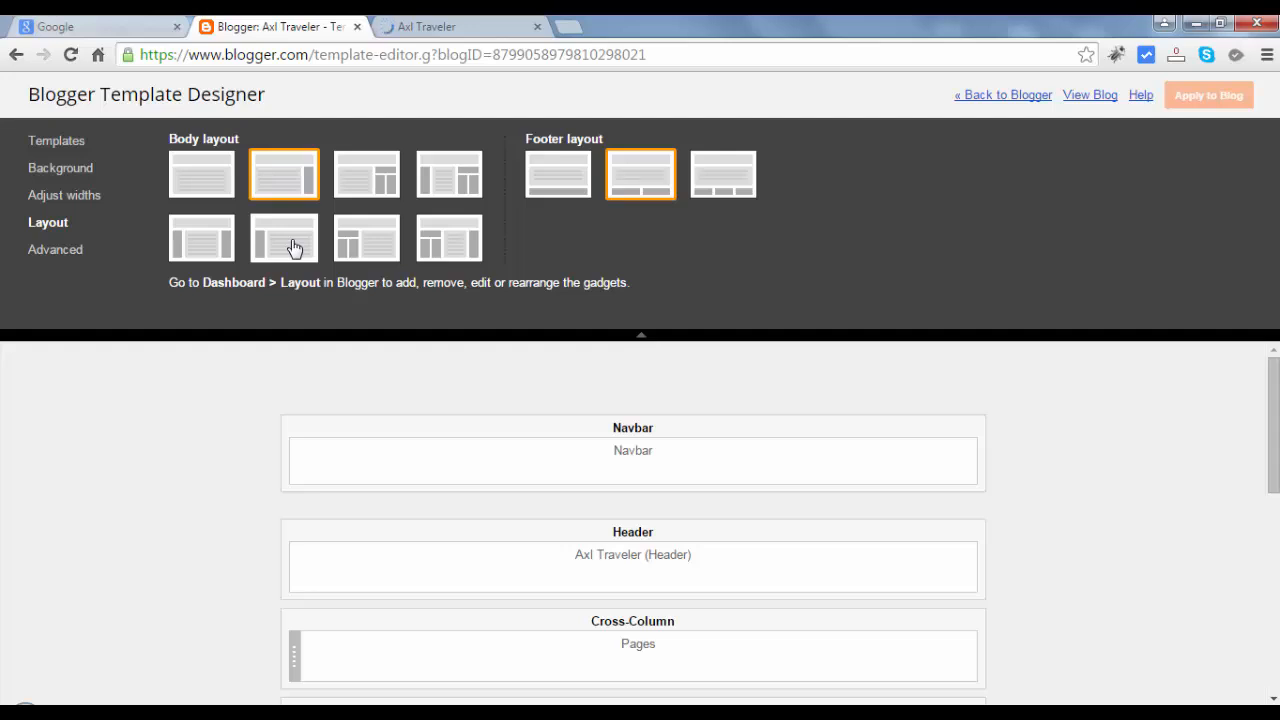
{"action": "left_click", "coordinate": [294, 246]}
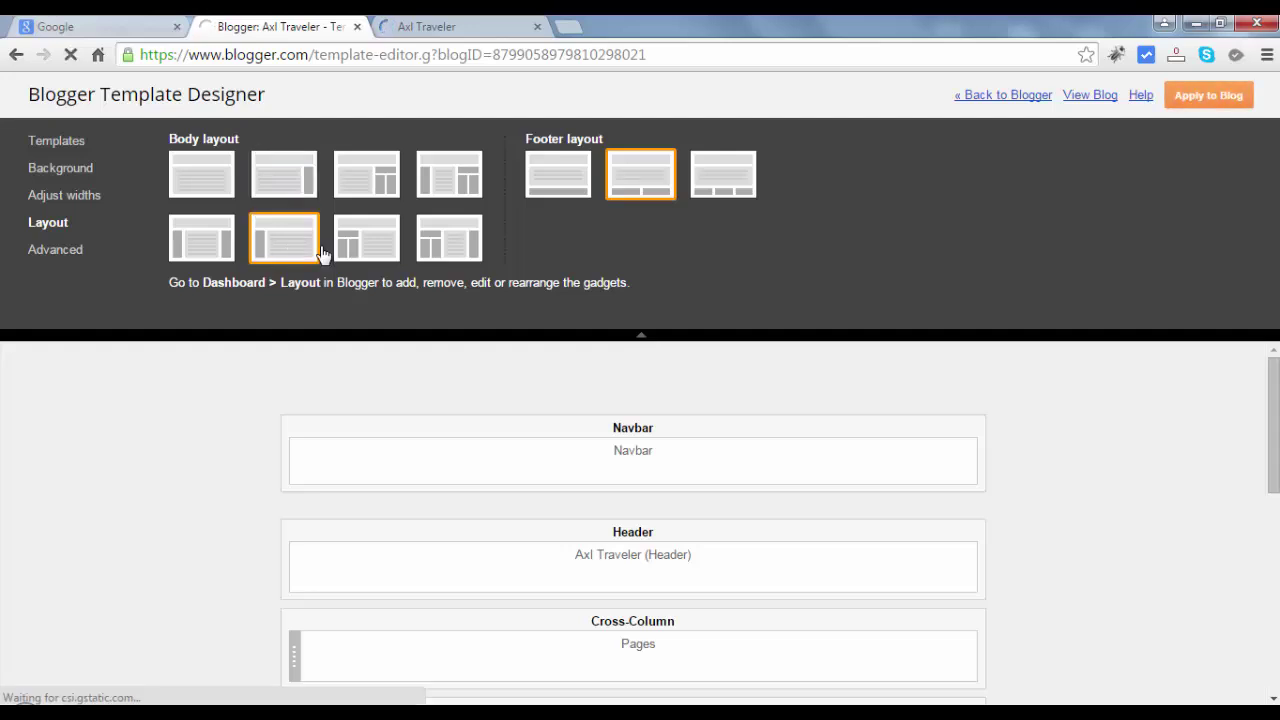
{"action": "left_click", "coordinate": [1215, 100]}
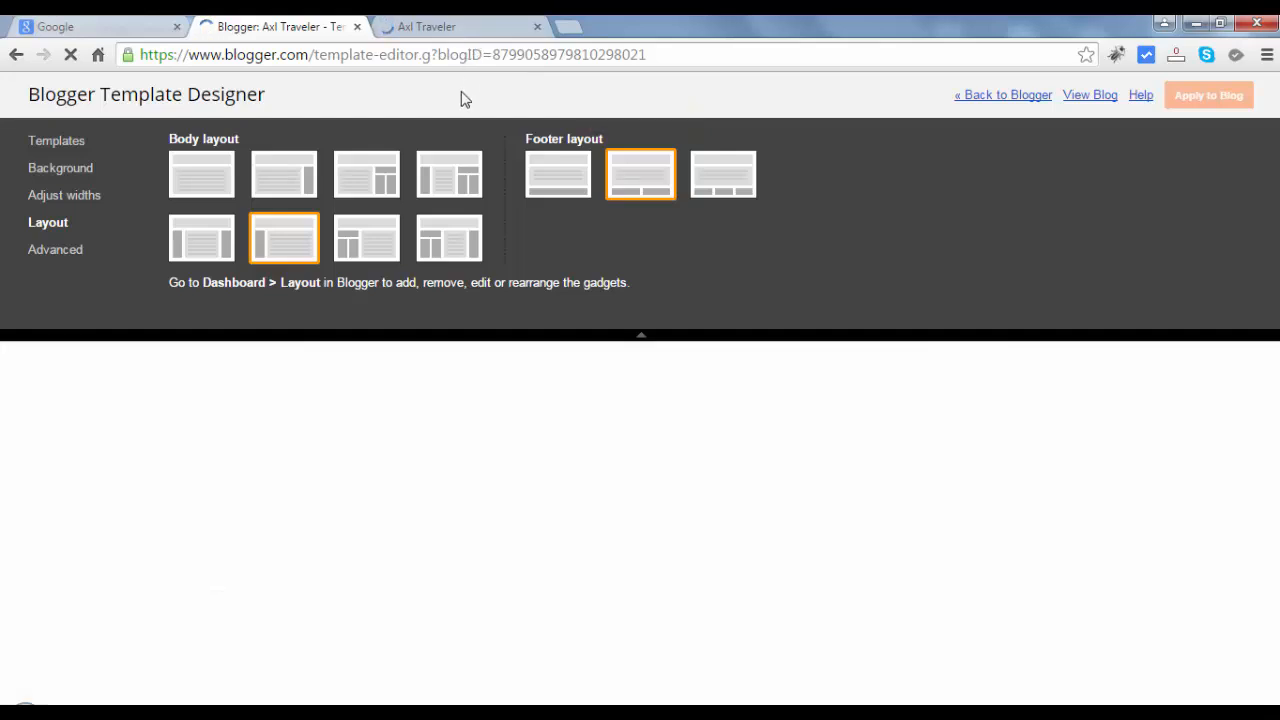
{"action": "left_click", "coordinate": [448, 27]}
{"action": "left_click", "coordinate": [430, 55]}
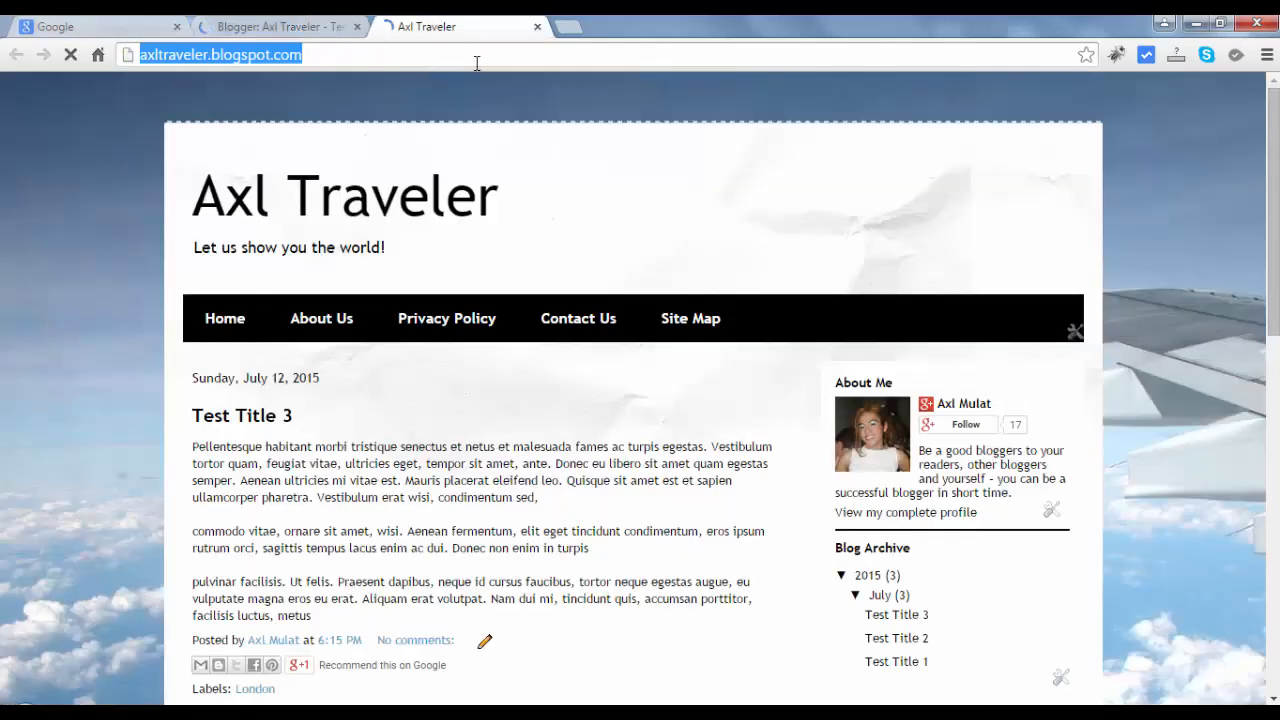
{"action": "key", "text": "Return"}
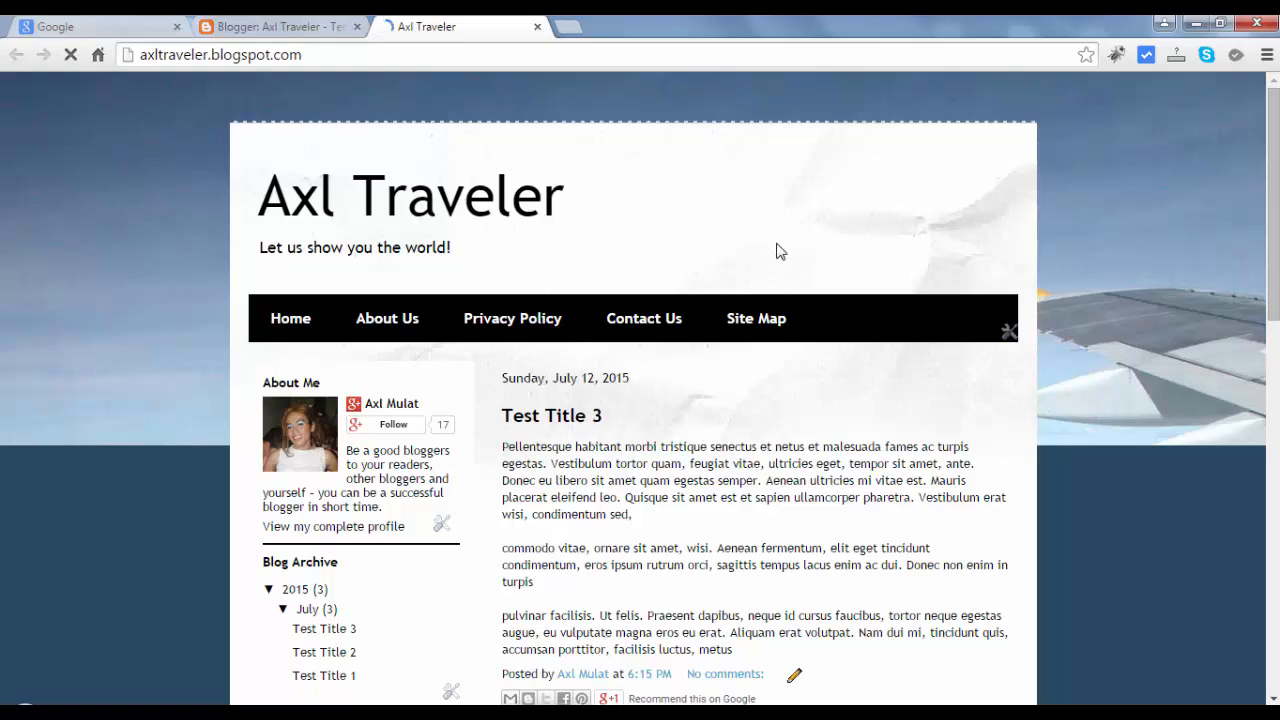
{"action": "scroll", "coordinate": [781, 250], "scroll_direction": "down", "scroll_amount": 3}
{"action": "scroll", "coordinate": [781, 250], "scroll_direction": "down", "scroll_amount": 2}
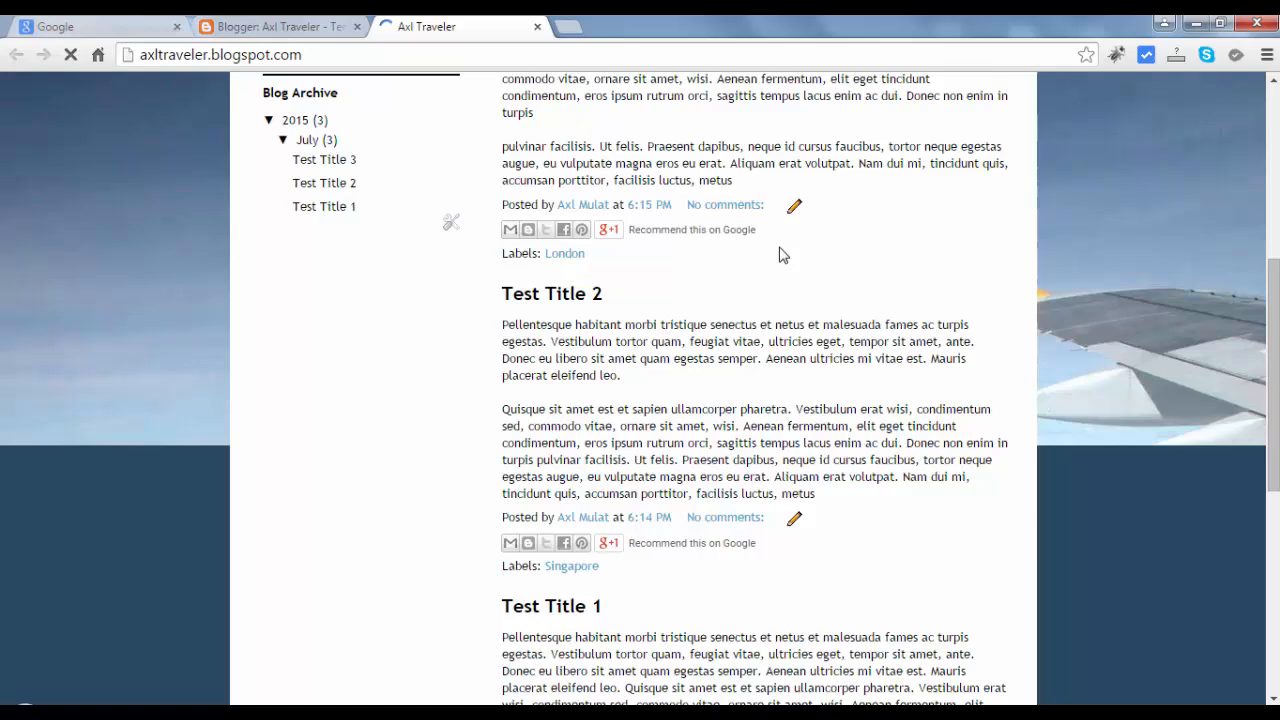
{"action": "scroll", "coordinate": [781, 250], "scroll_direction": "up", "scroll_amount": 2}
{"action": "scroll", "coordinate": [781, 253], "scroll_direction": "up", "scroll_amount": 3}
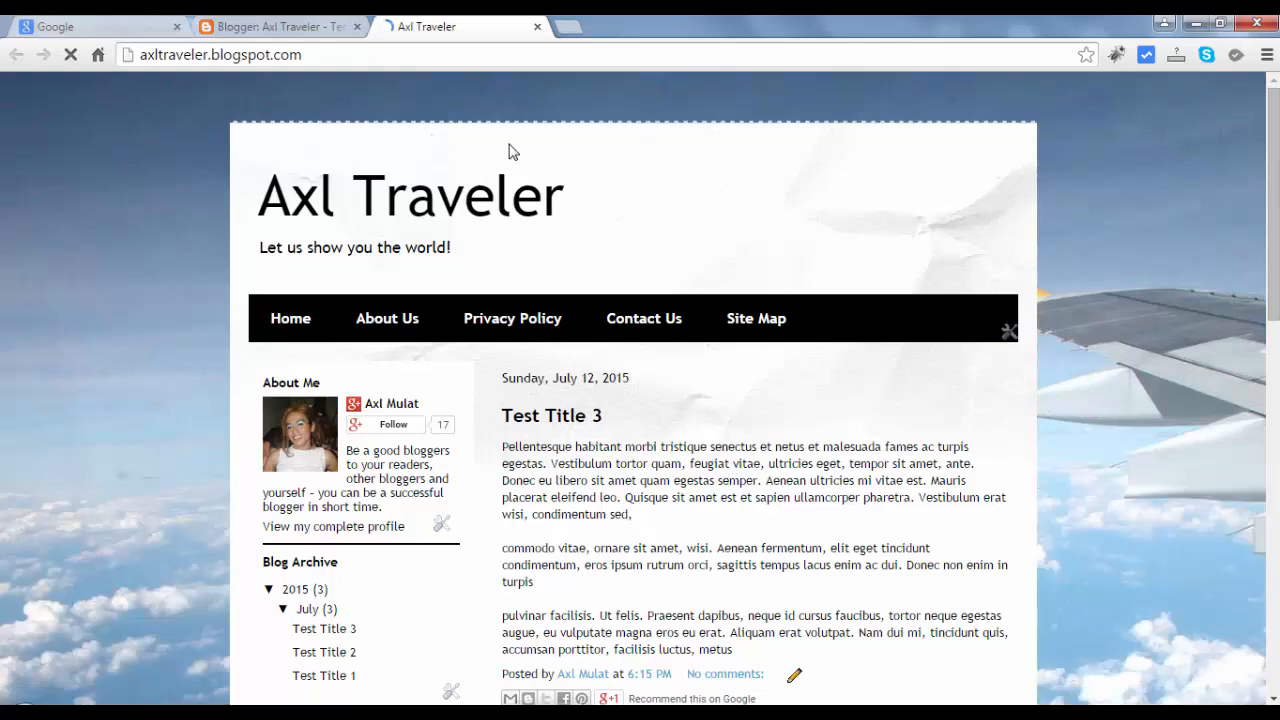
Apply a single-column footer and right-sidebar body layout to the blog.
{"action": "left_click", "coordinate": [290, 27]}
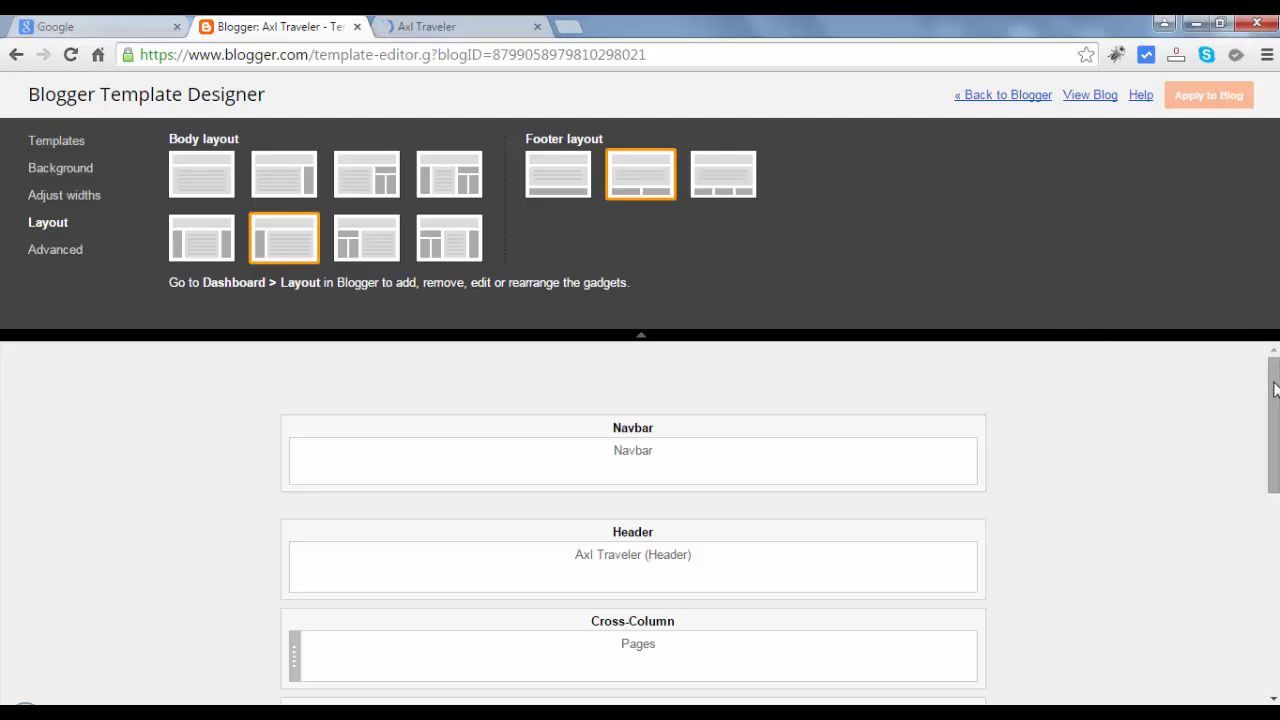
{"action": "left_click_drag", "start_coordinate": [1273, 400], "coordinate": [1273, 620]}
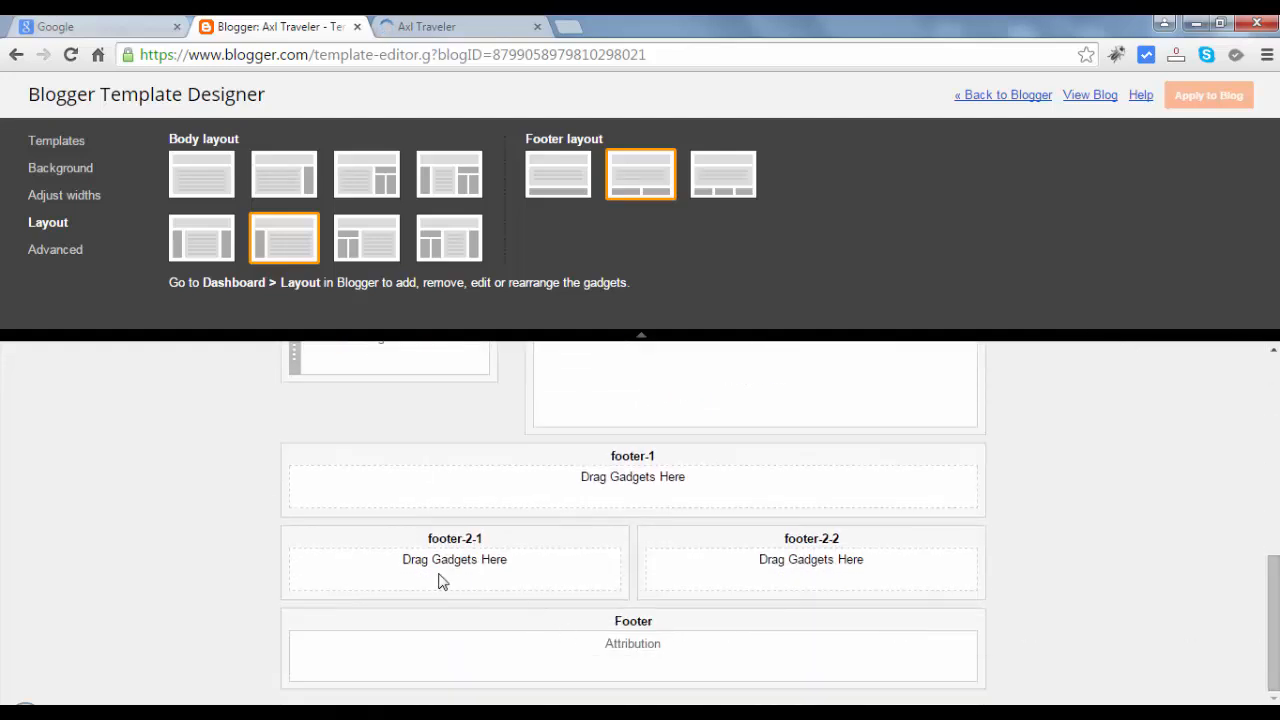
{"action": "left_click_drag", "start_coordinate": [1273, 620], "coordinate": [1273, 400]}
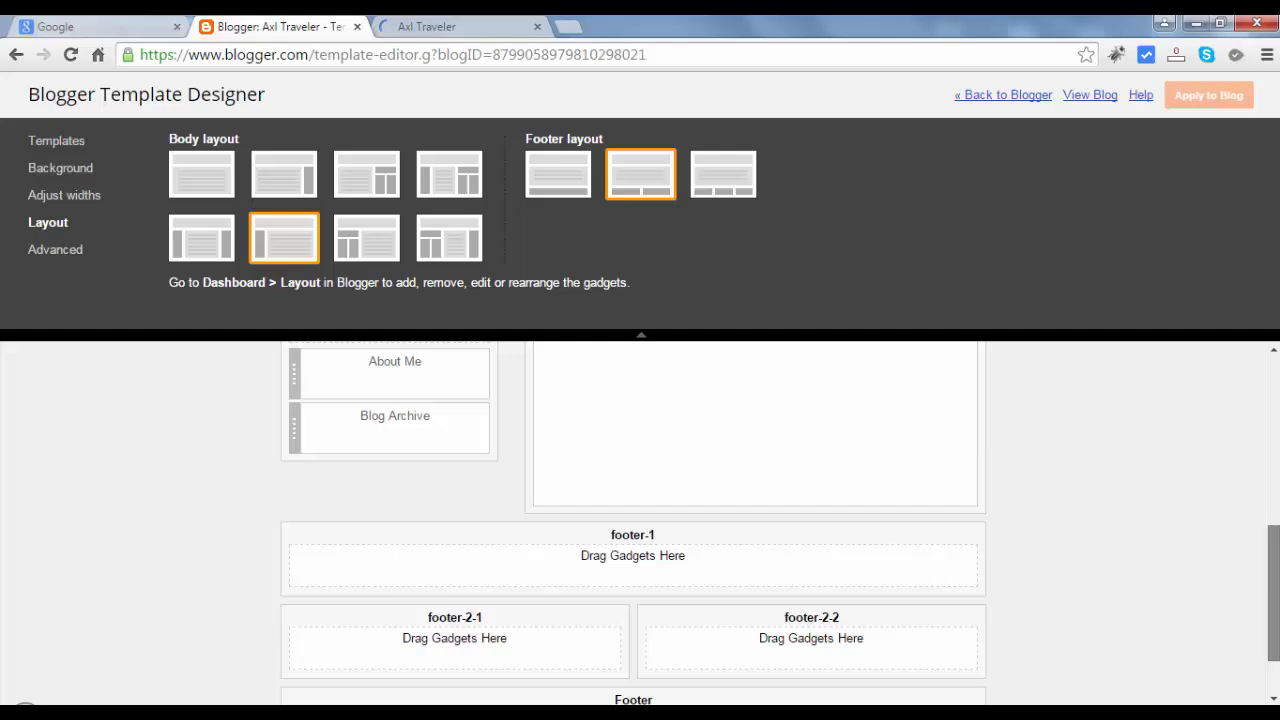
{"action": "left_click", "coordinate": [558, 174]}
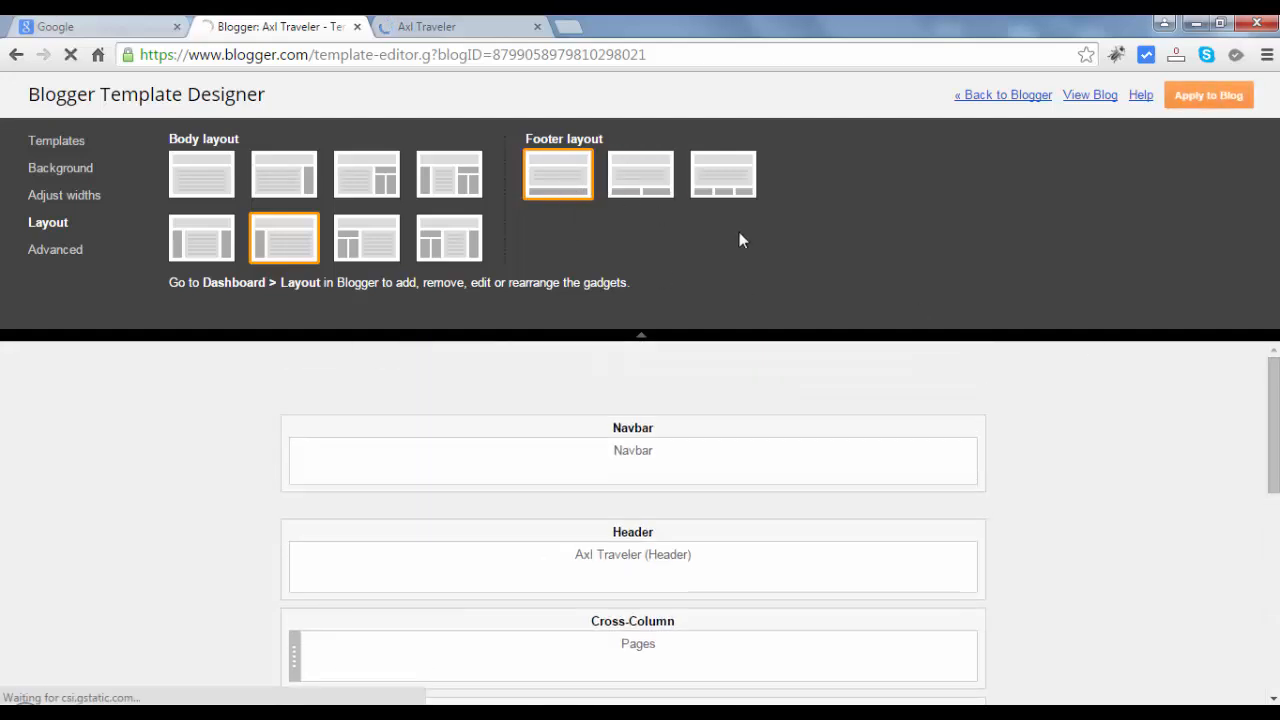
{"action": "left_click_drag", "start_coordinate": [1273, 420], "coordinate": [1273, 400]}
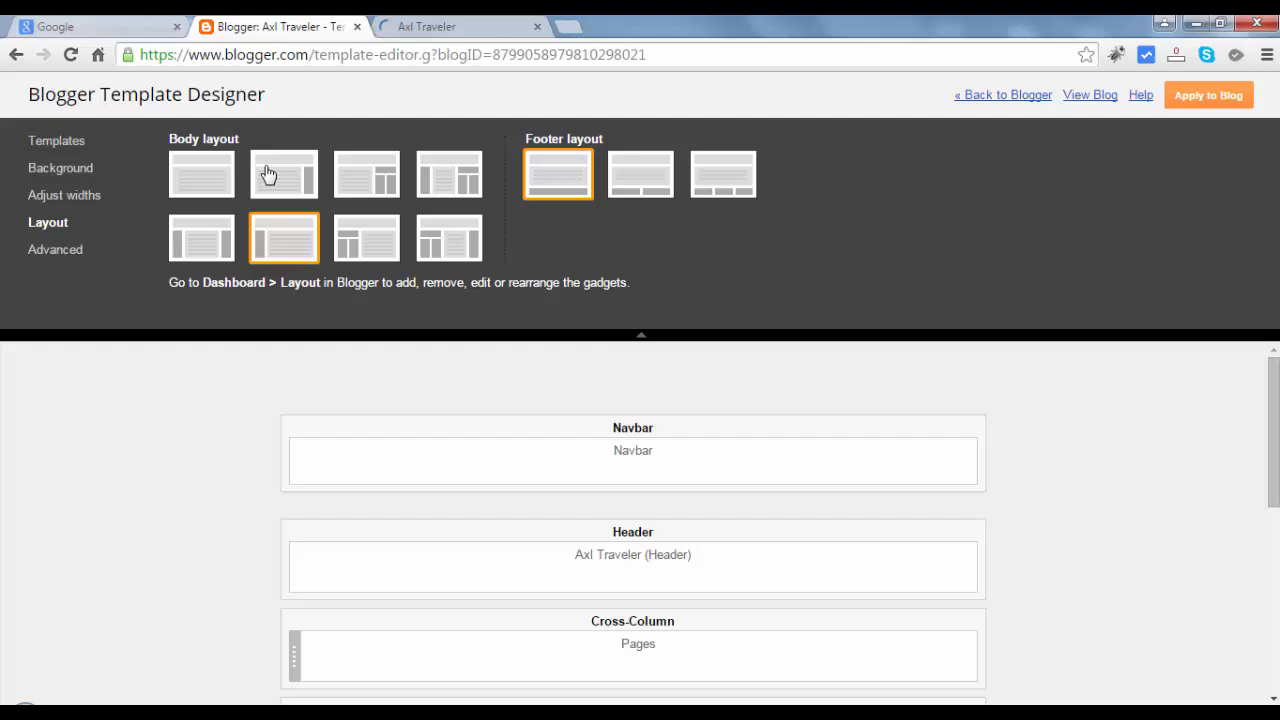
{"action": "left_click", "coordinate": [283, 177]}
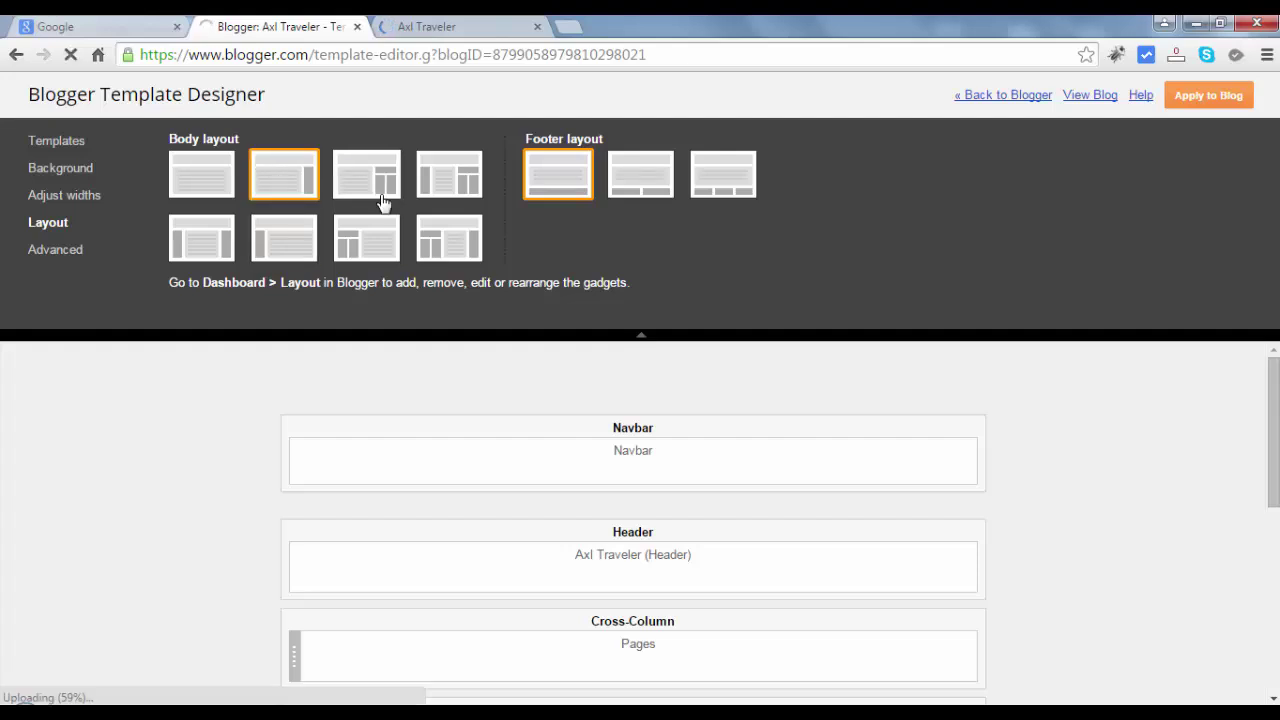
{"action": "left_click", "coordinate": [1210, 100]}
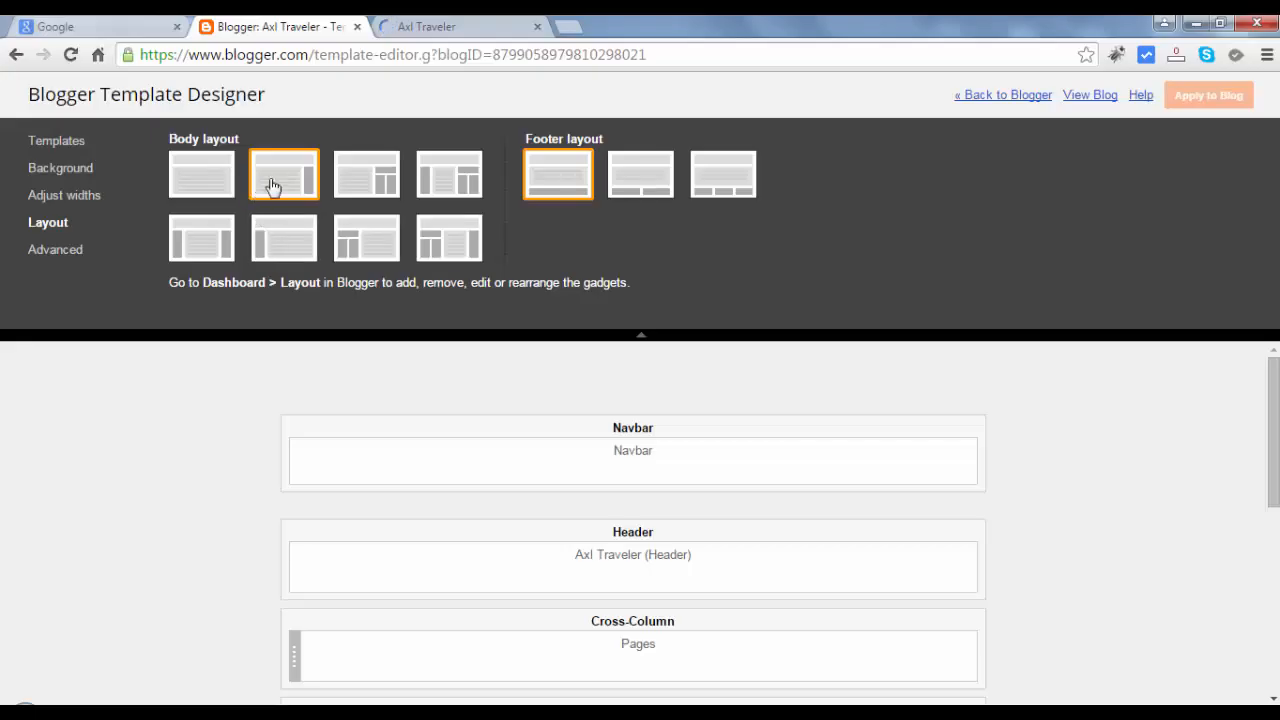
Bring up the live blog to check the right-sidebar layout.
{"action": "left_click", "coordinate": [436, 24]}
{"action": "left_click", "coordinate": [422, 55]}
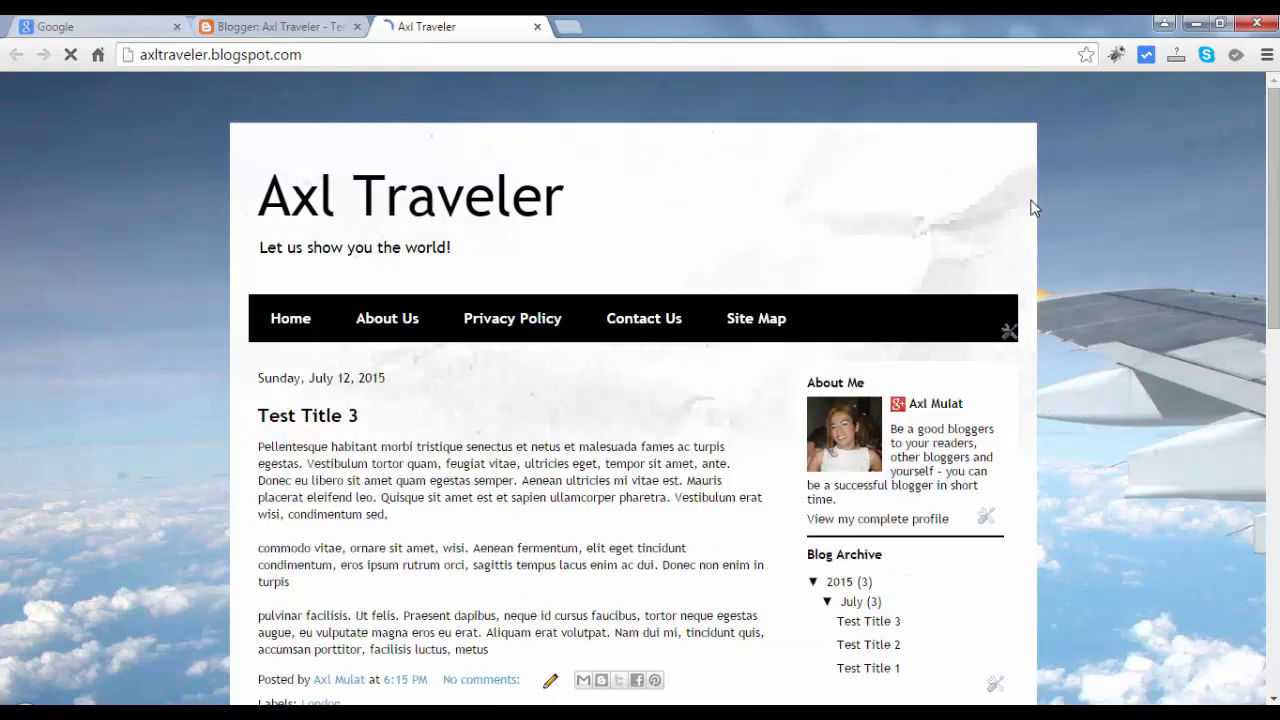
{"action": "scroll", "coordinate": [1035, 202], "scroll_direction": "down", "scroll_amount": 3}
{"action": "scroll", "coordinate": [1035, 202], "scroll_direction": "down", "scroll_amount": 2}
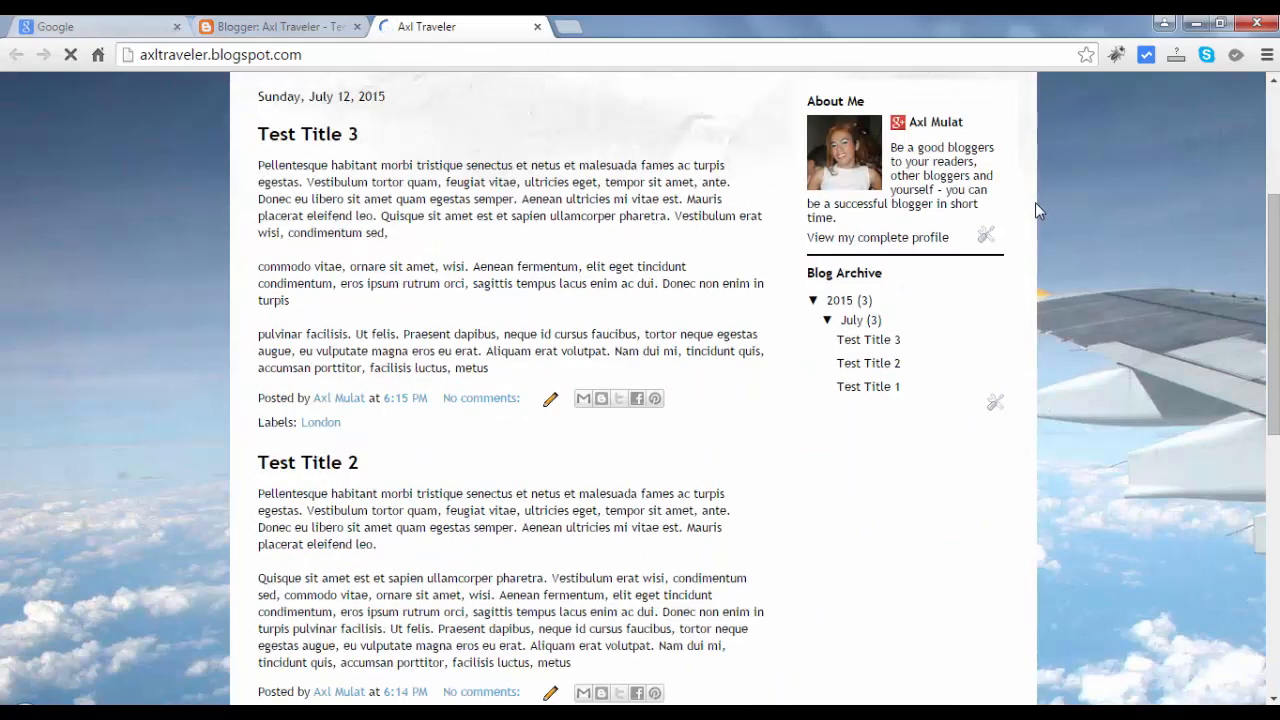
{"action": "scroll", "coordinate": [1035, 202], "scroll_direction": "down", "scroll_amount": 3}
{"action": "scroll", "coordinate": [1035, 202], "scroll_direction": "down", "scroll_amount": 3}
{"action": "scroll", "coordinate": [1035, 202], "scroll_direction": "down", "scroll_amount": 3}
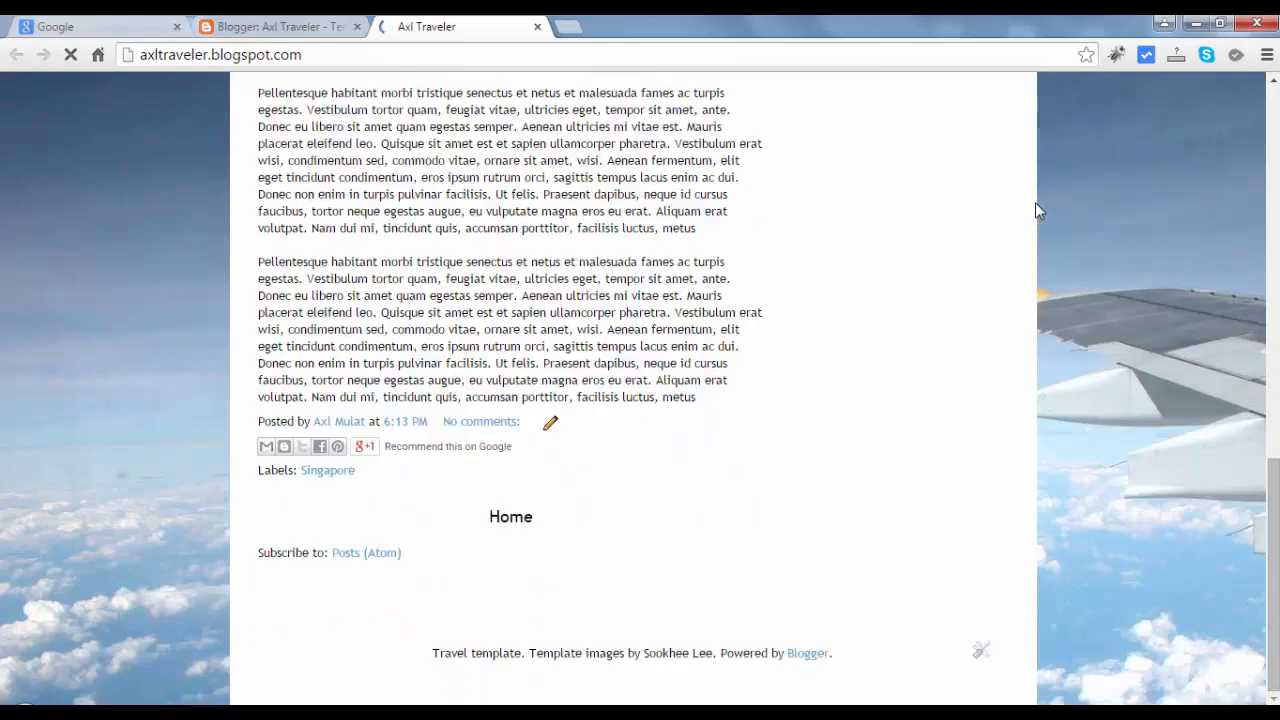
{"action": "scroll", "coordinate": [1035, 202], "scroll_direction": "up", "scroll_amount": 4}
{"action": "scroll", "coordinate": [1035, 202], "scroll_direction": "up", "scroll_amount": 4}
{"action": "scroll", "coordinate": [1035, 202], "scroll_direction": "up", "scroll_amount": 4}
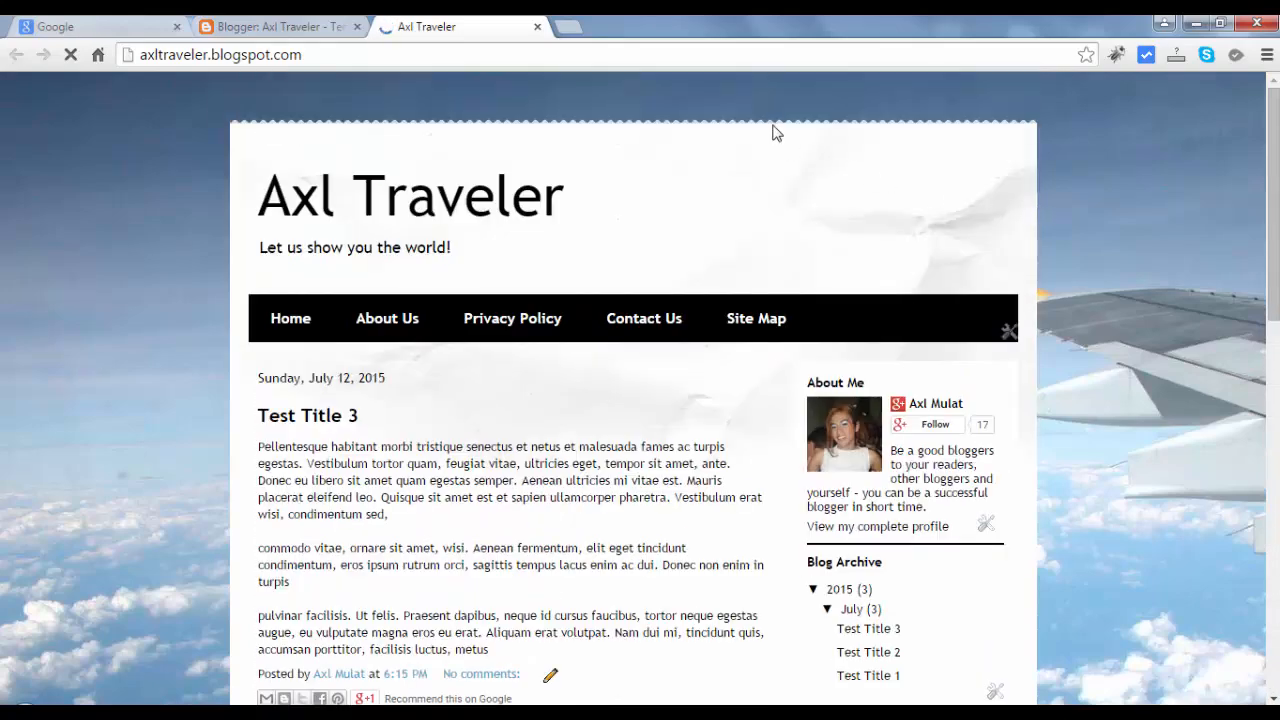
Set Entire blog to 1000 px and Right sidebar to 300 px again and apply.
{"action": "left_click", "coordinate": [280, 26]}
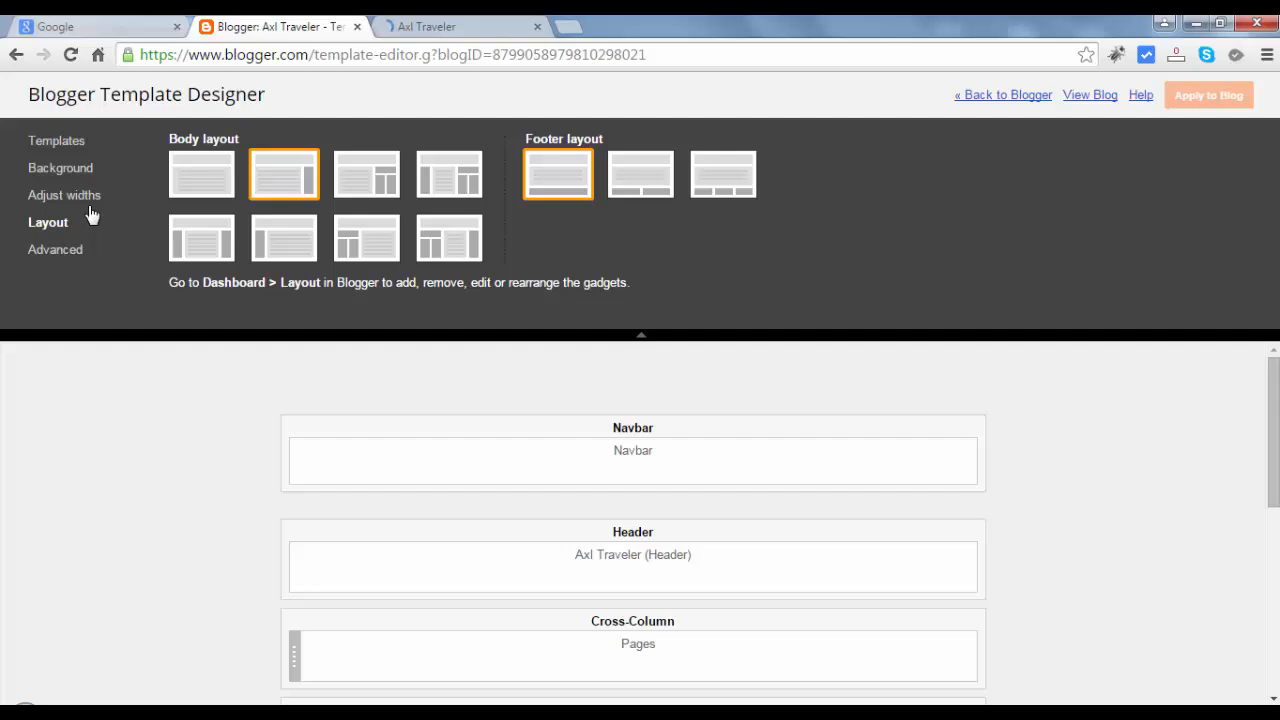
{"action": "left_click", "coordinate": [64, 195]}
{"action": "left_click", "coordinate": [656, 150]}
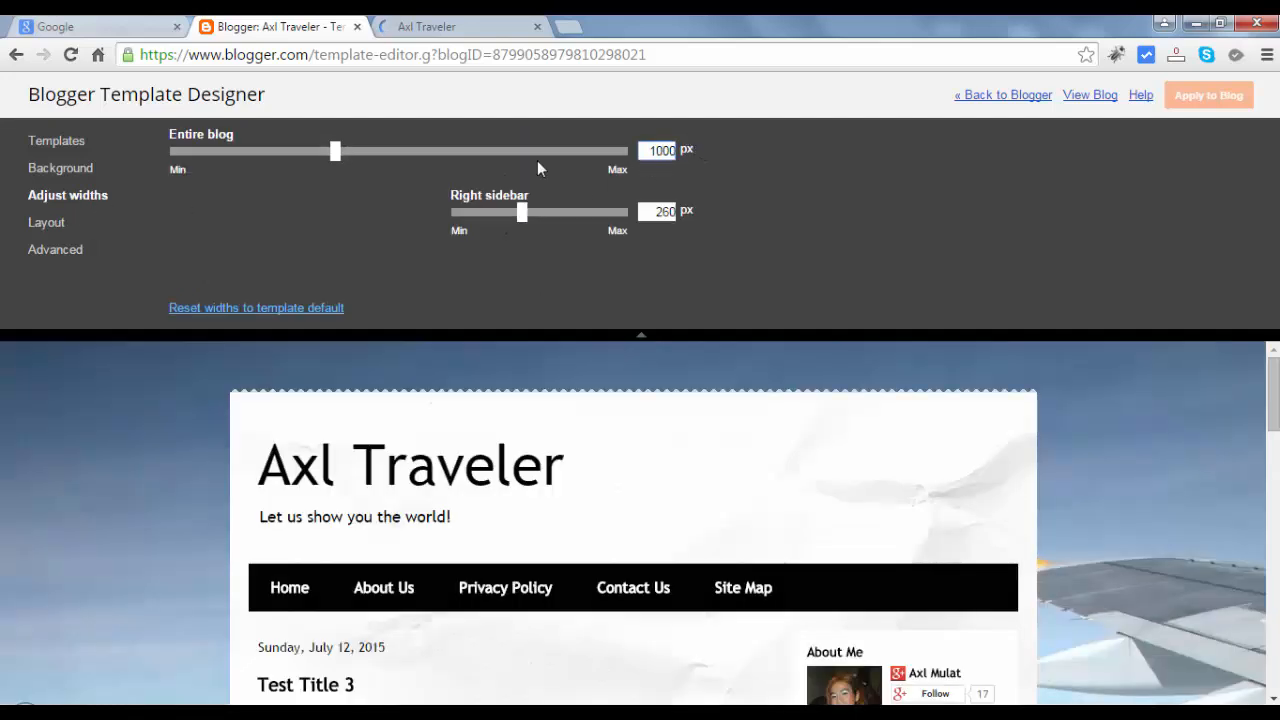
{"action": "double_click", "coordinate": [660, 211]}
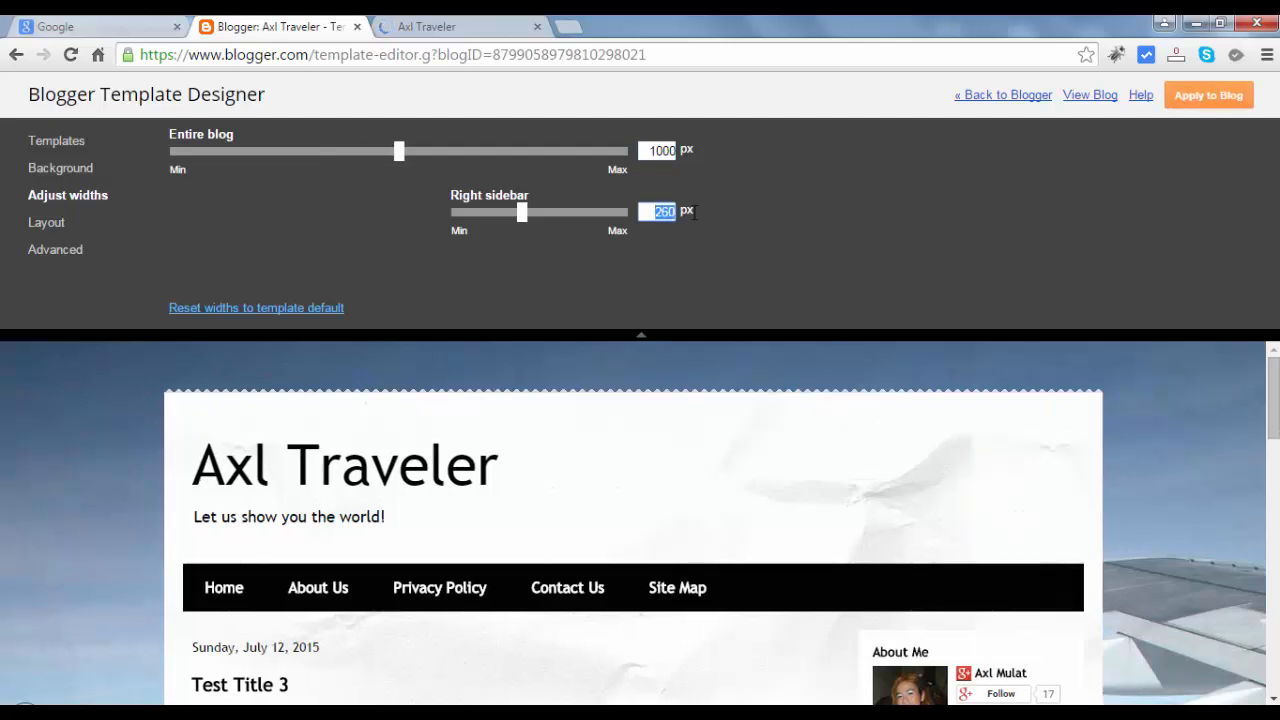
{"action": "type", "text": "300"}
{"action": "left_click", "coordinate": [1209, 95]}
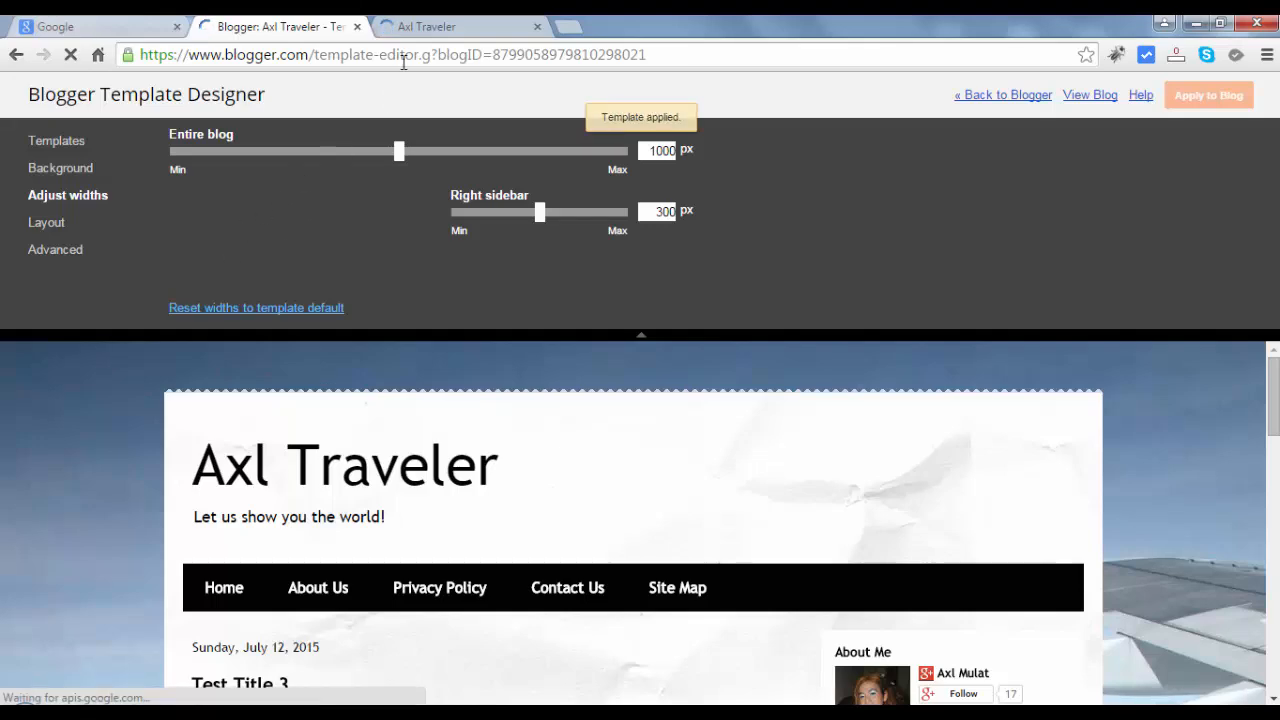
Reload the live blog and select its Travel template footer attribution text.
{"action": "left_click", "coordinate": [426, 26]}
{"action": "left_click", "coordinate": [415, 54]}
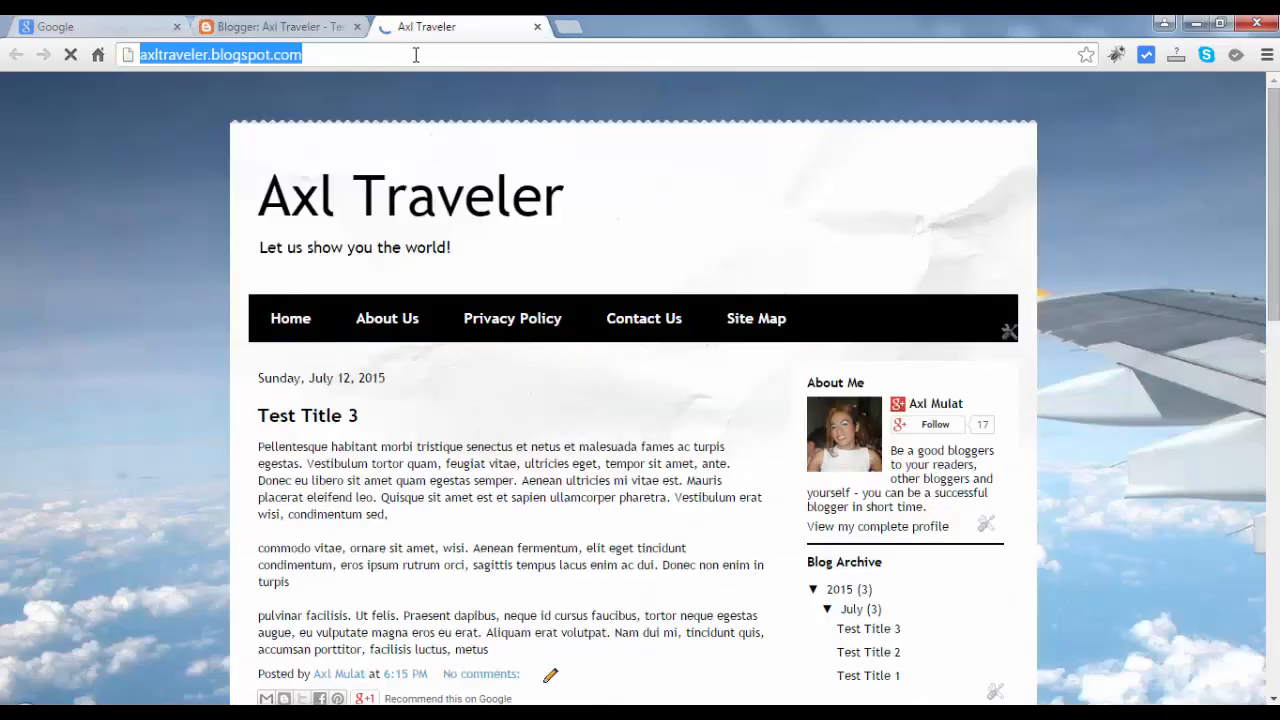
{"action": "key", "text": "Return"}
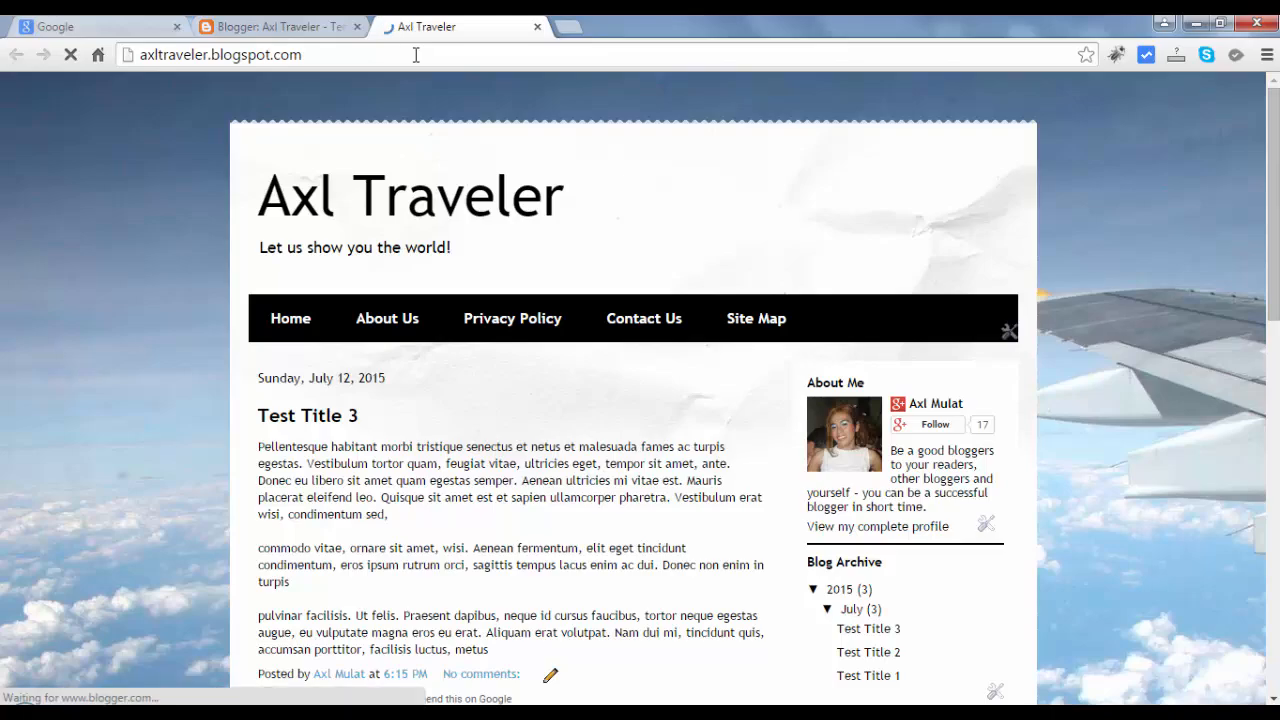
{"action": "scroll", "coordinate": [340, 312], "scroll_direction": "down", "scroll_amount": 5}
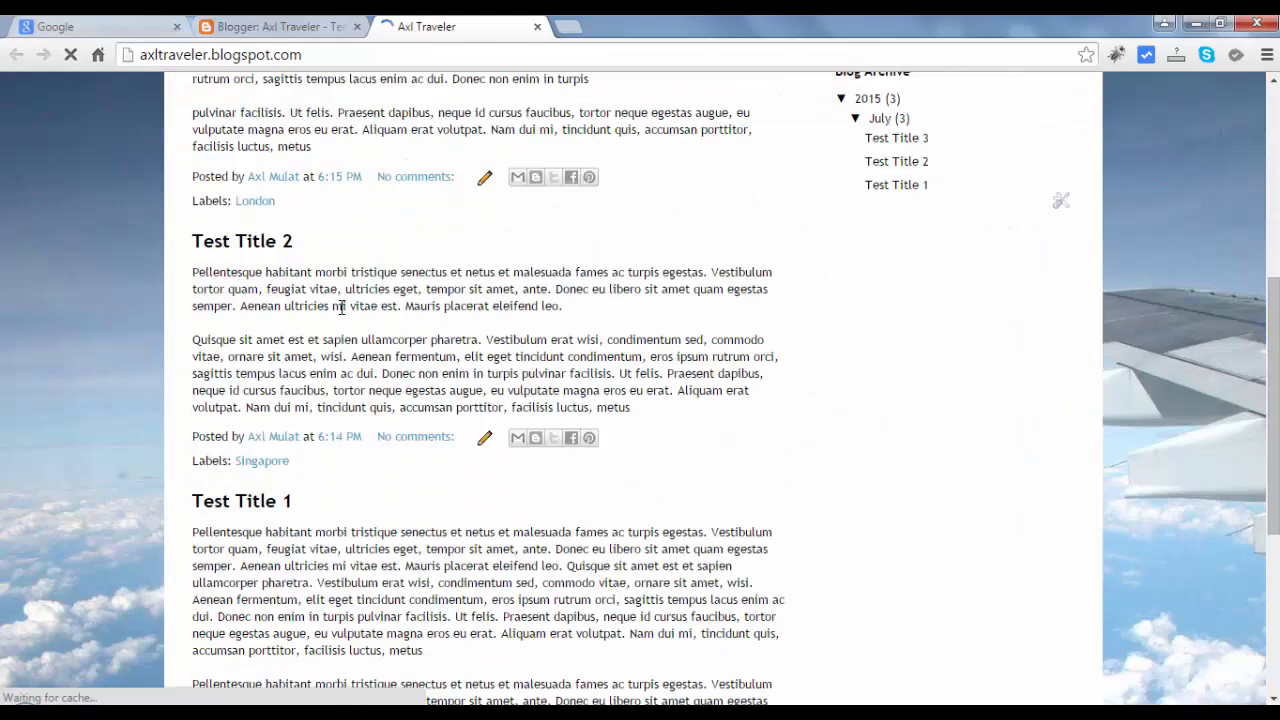
{"action": "scroll", "coordinate": [340, 312], "scroll_direction": "down", "scroll_amount": 5}
{"action": "scroll", "coordinate": [340, 312], "scroll_direction": "up", "scroll_amount": 5}
{"action": "scroll", "coordinate": [340, 312], "scroll_direction": "up", "scroll_amount": 5}
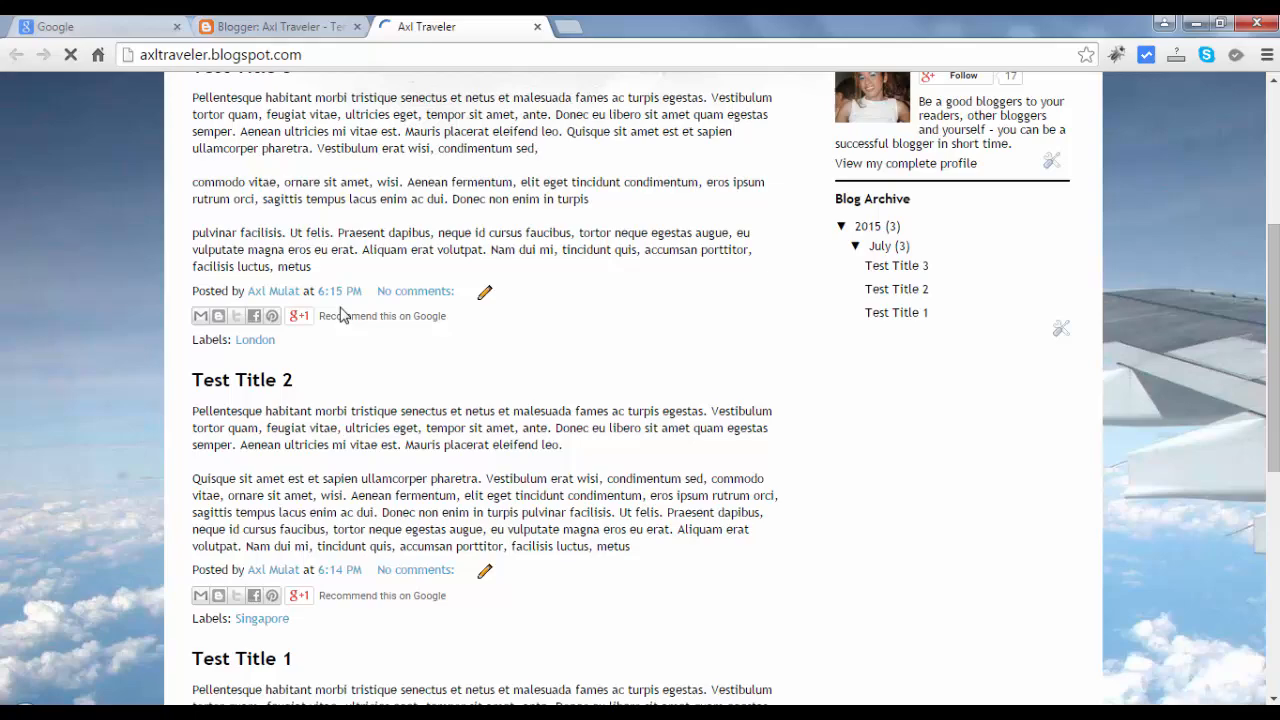
{"action": "scroll", "coordinate": [340, 312], "scroll_direction": "up", "scroll_amount": 5}
{"action": "left_click", "coordinate": [270, 26]}
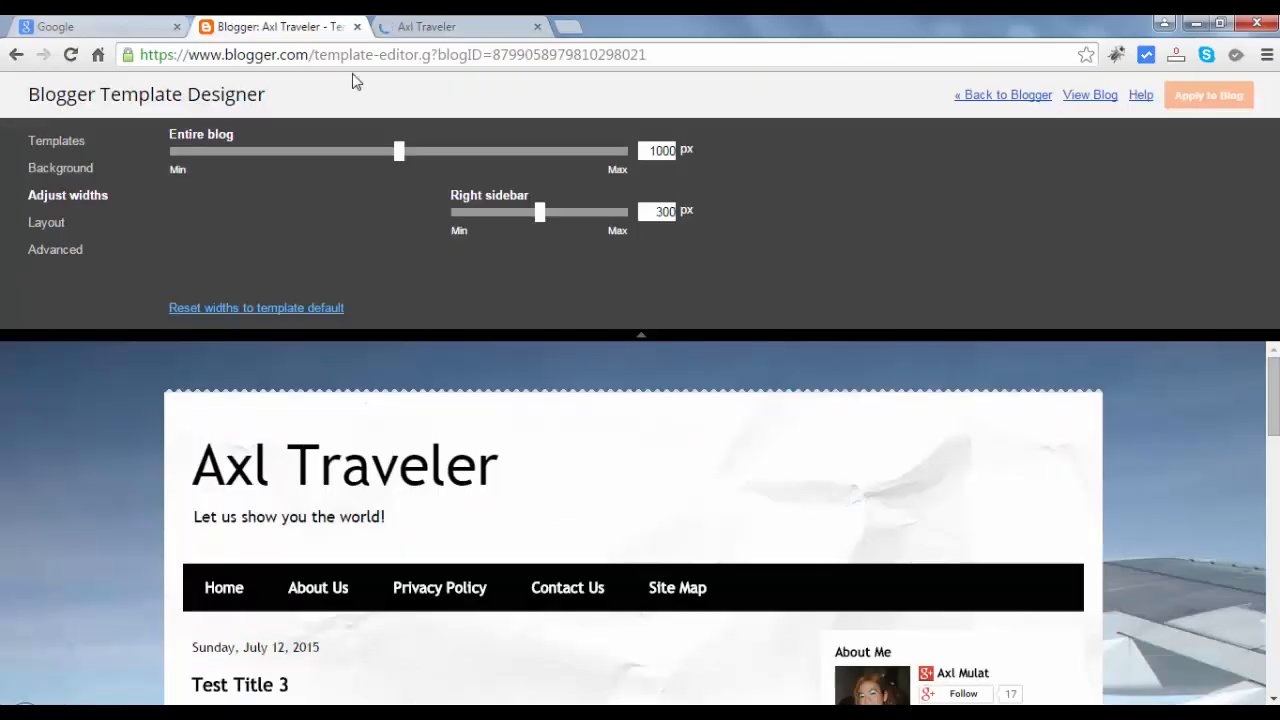
{"action": "left_click", "coordinate": [460, 26]}
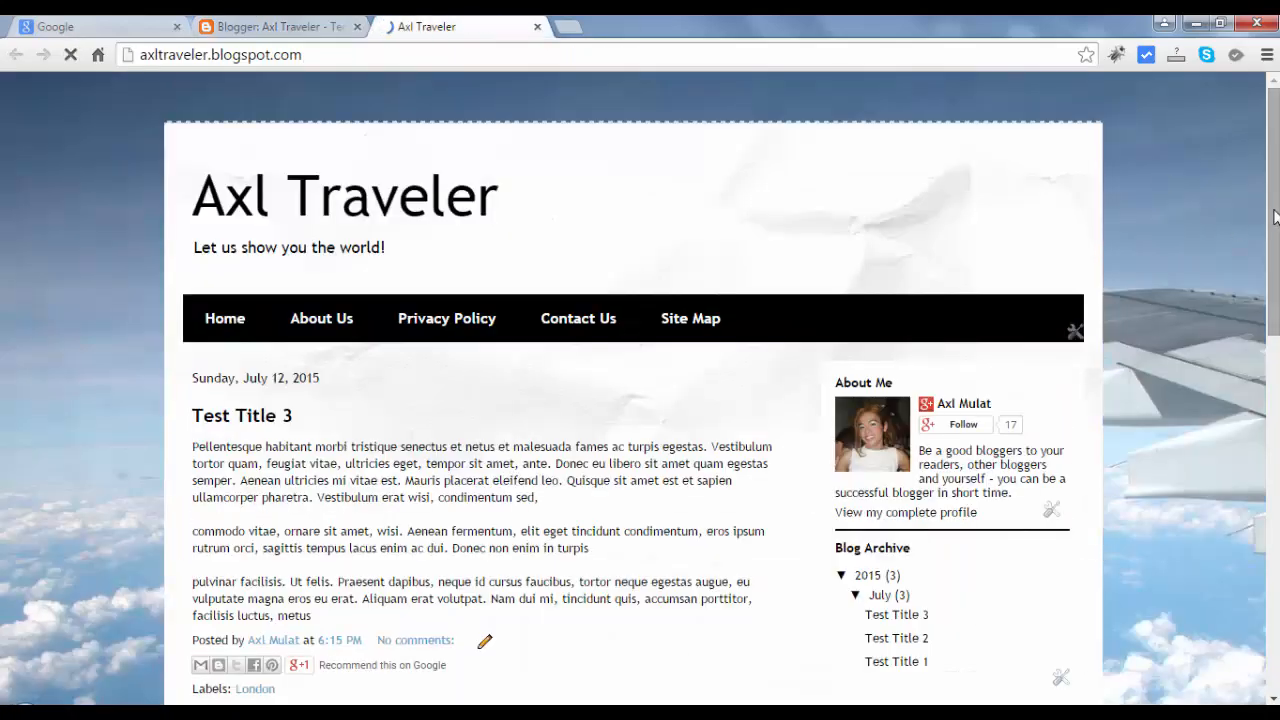
{"action": "scroll", "coordinate": [640, 400], "scroll_direction": "down", "scroll_amount": 4}
{"action": "scroll", "coordinate": [640, 400], "scroll_direction": "down", "scroll_amount": 5}
{"action": "scroll", "coordinate": [640, 400], "scroll_direction": "down", "scroll_amount": 3}
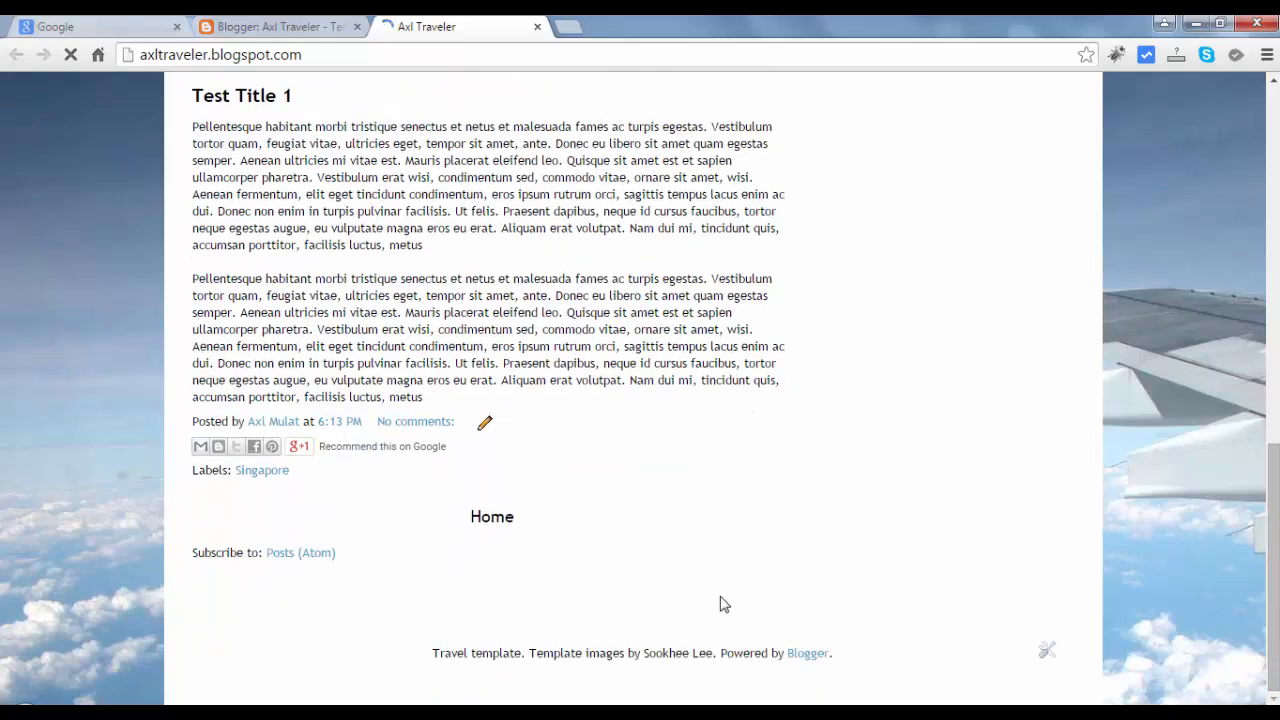
{"action": "left_click_drag", "start_coordinate": [430, 655], "coordinate": [835, 655]}
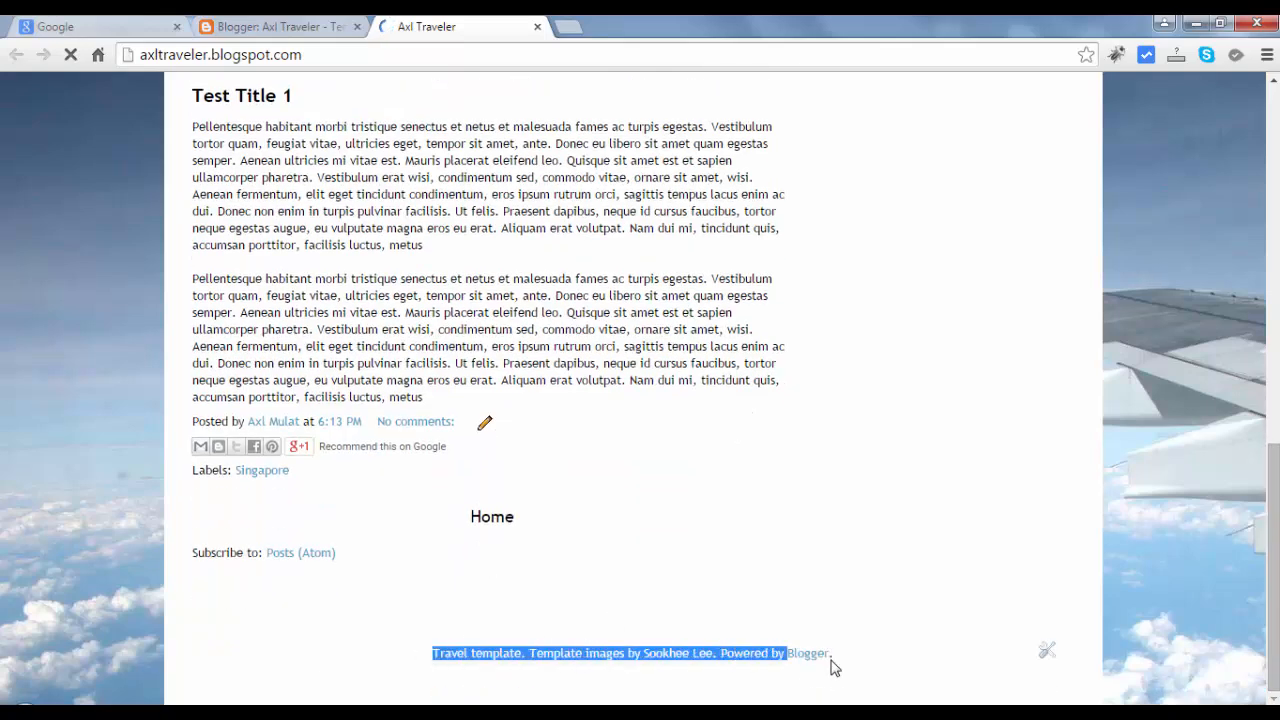
From the dashboard's Layout page, edit the footer Attribution gadget.
{"action": "left_click", "coordinate": [280, 26]}
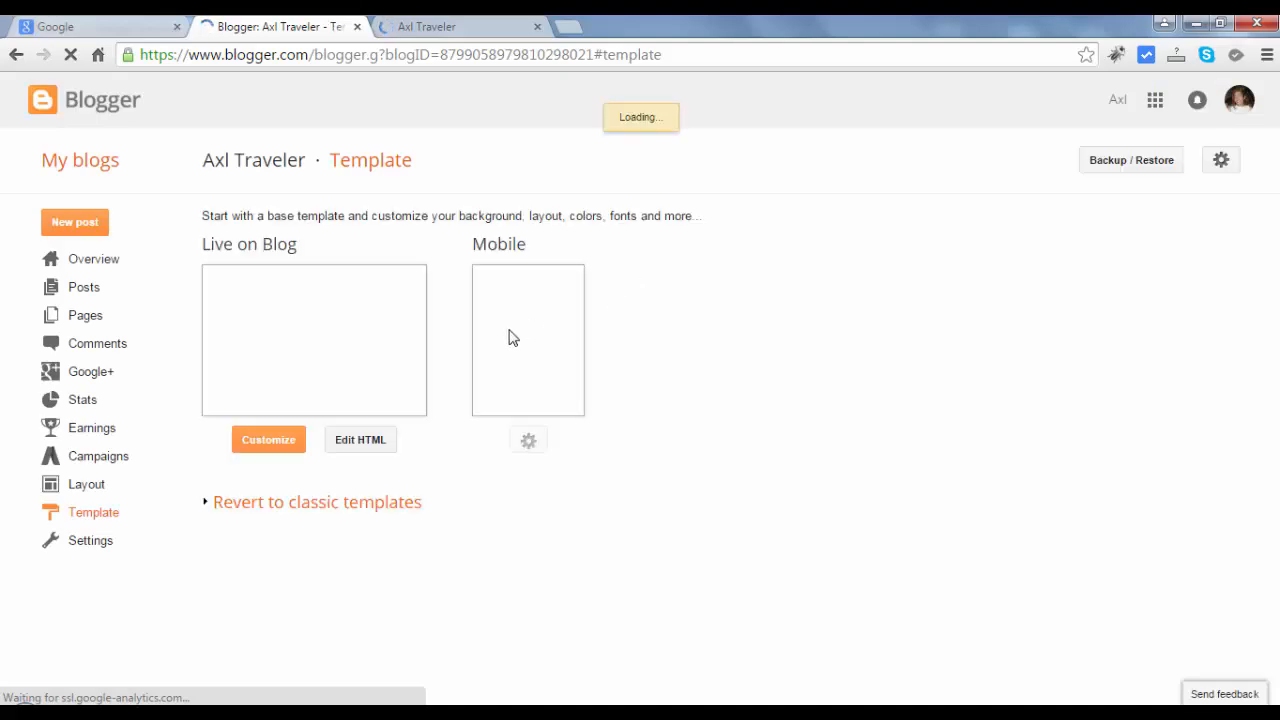
{"action": "left_click", "coordinate": [86, 484]}
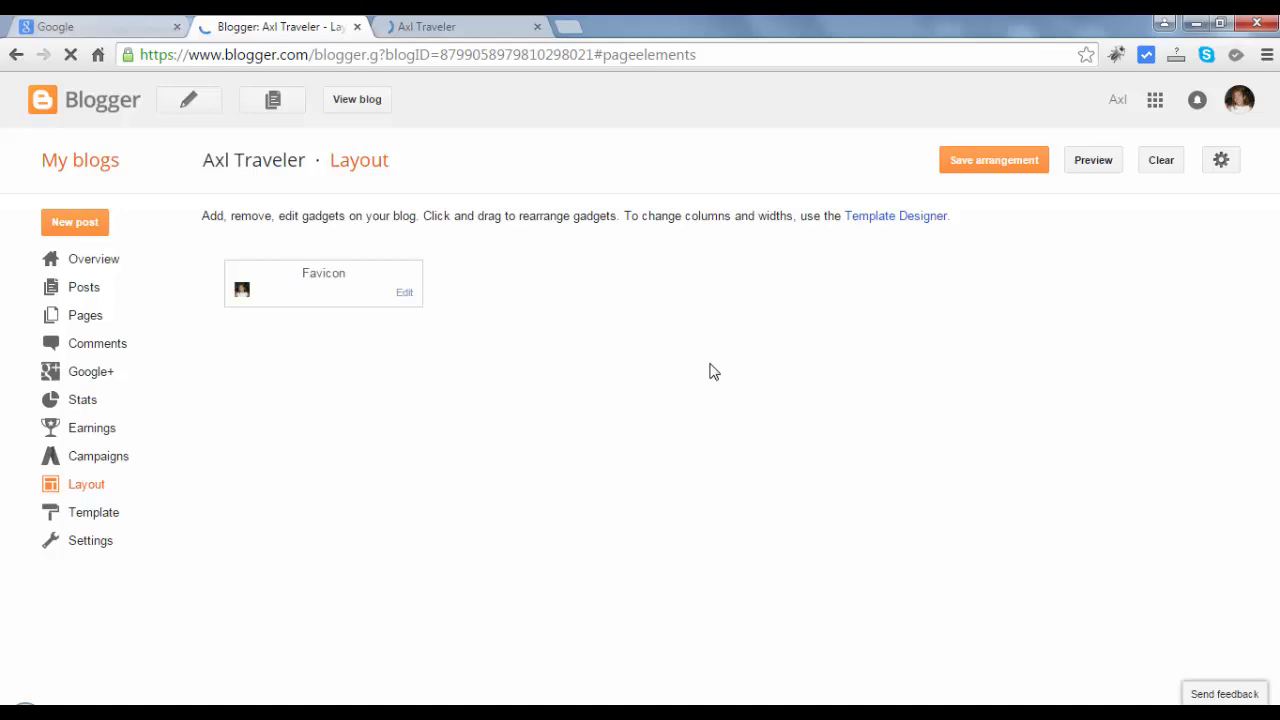
{"action": "scroll", "coordinate": [714, 372], "scroll_direction": "down", "scroll_amount": 3}
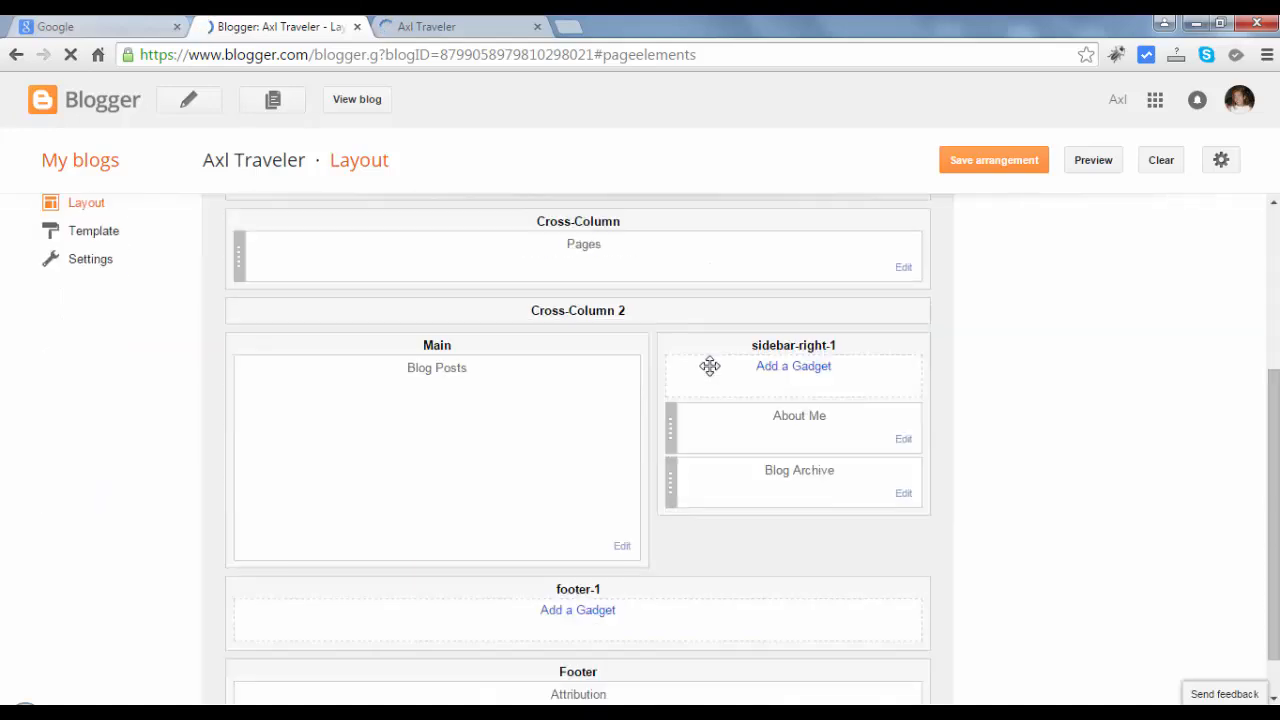
{"action": "scroll", "coordinate": [714, 372], "scroll_direction": "down", "scroll_amount": 1}
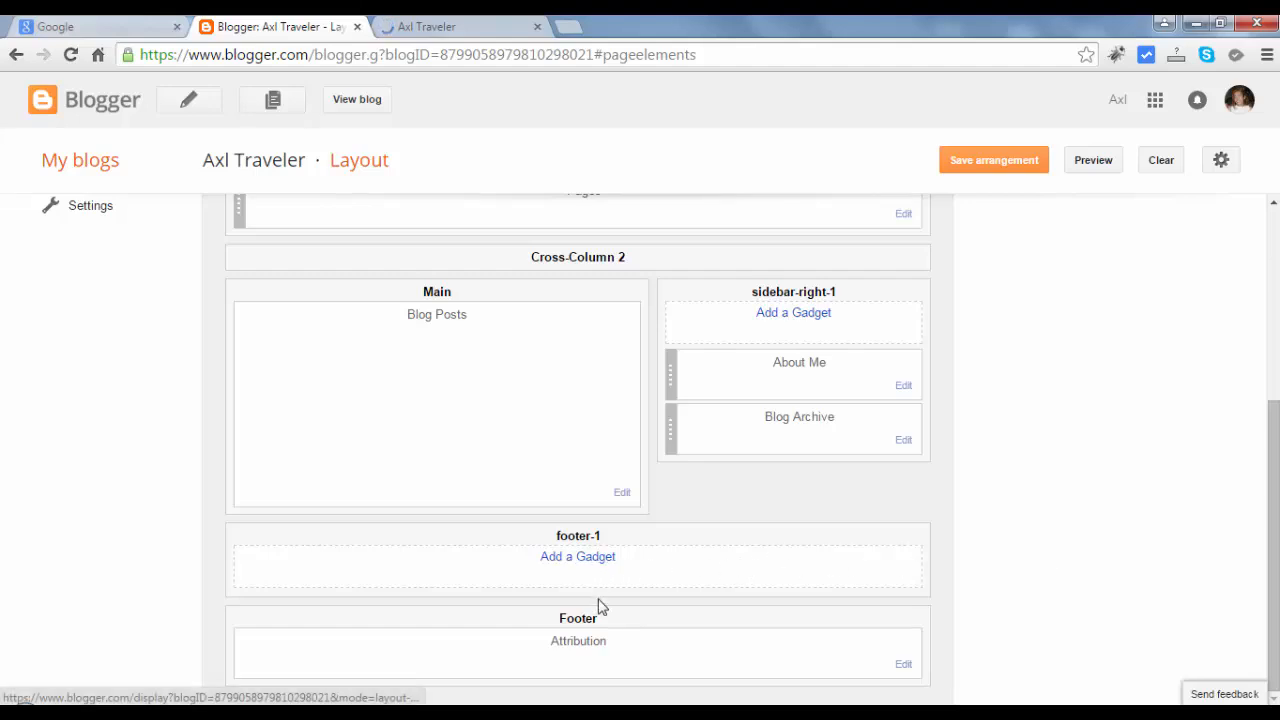
{"action": "left_click", "coordinate": [903, 664]}
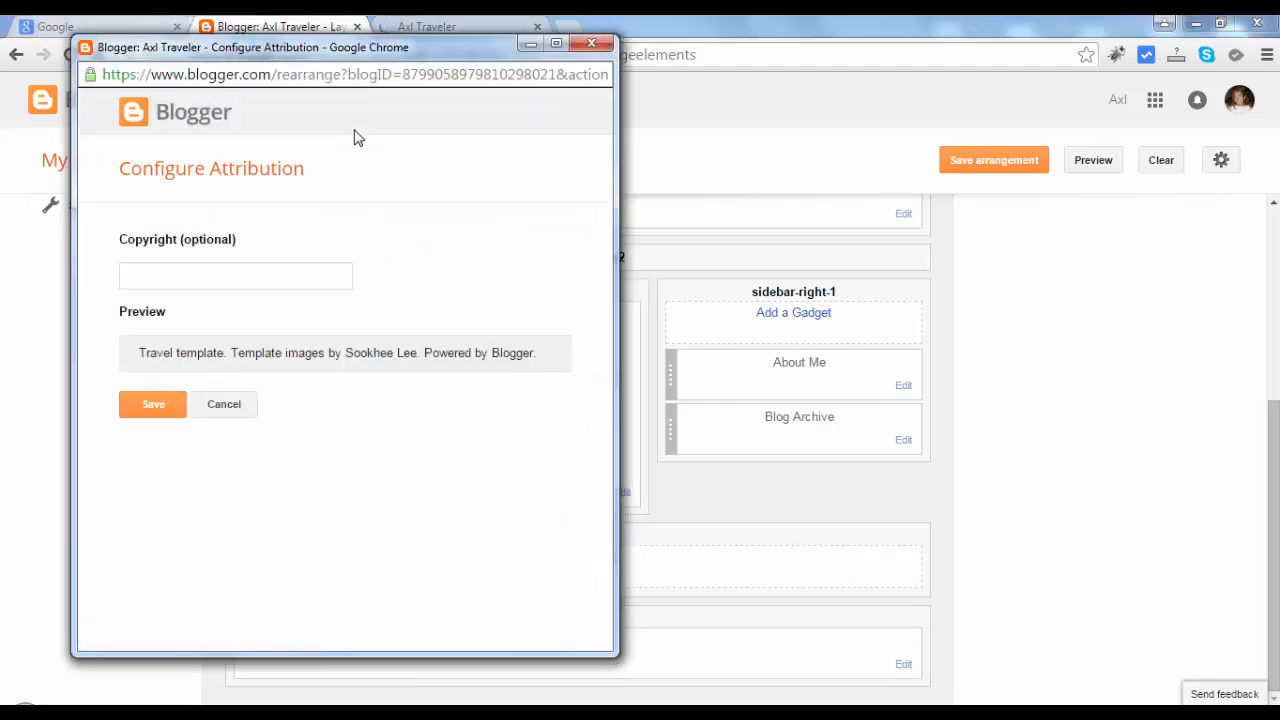
Enter '(c) Axl Traveler 2015' as the footer copyright attribution and save it.
{"action": "left_click", "coordinate": [250, 275]}
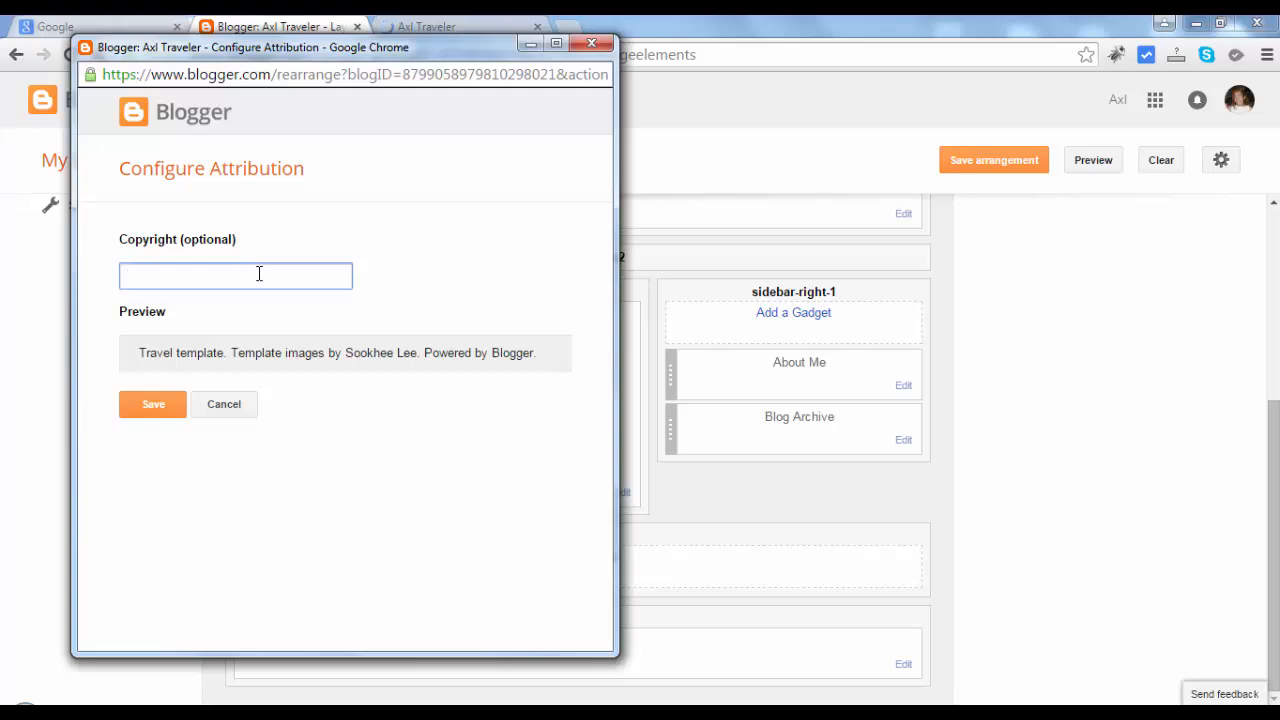
{"action": "type", "text": "("}
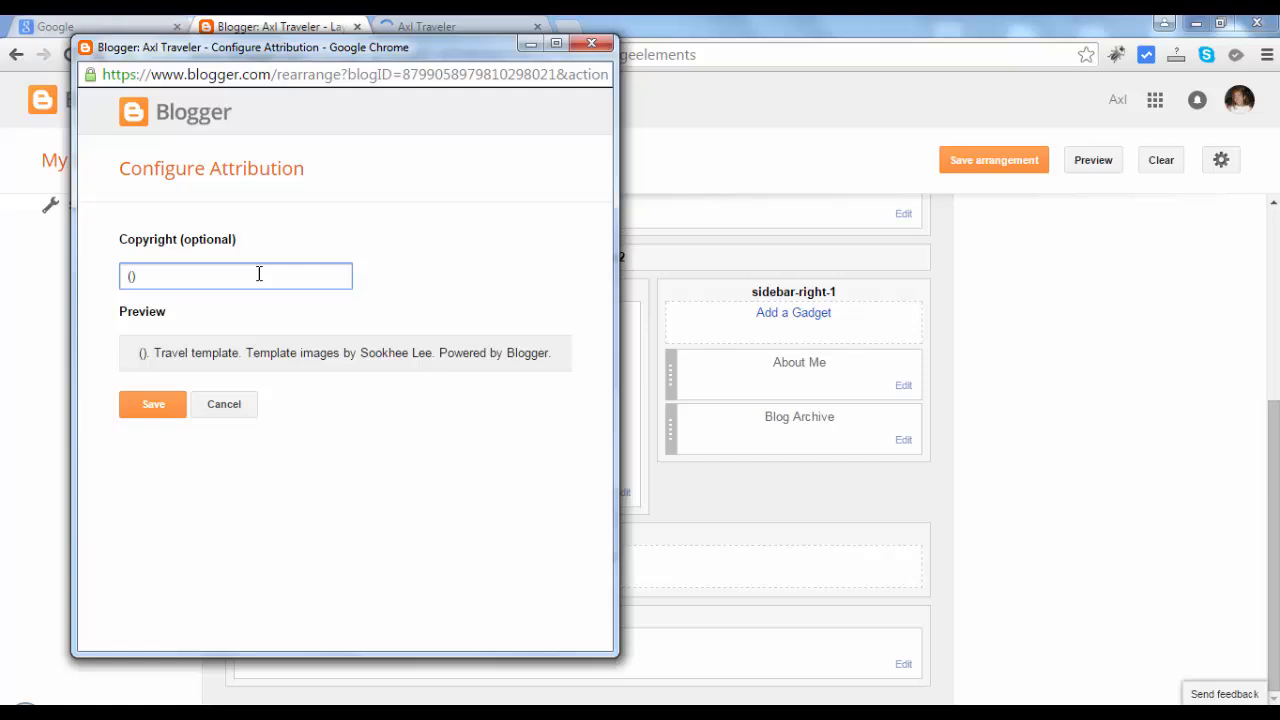
{"action": "type", "text": "c)"}
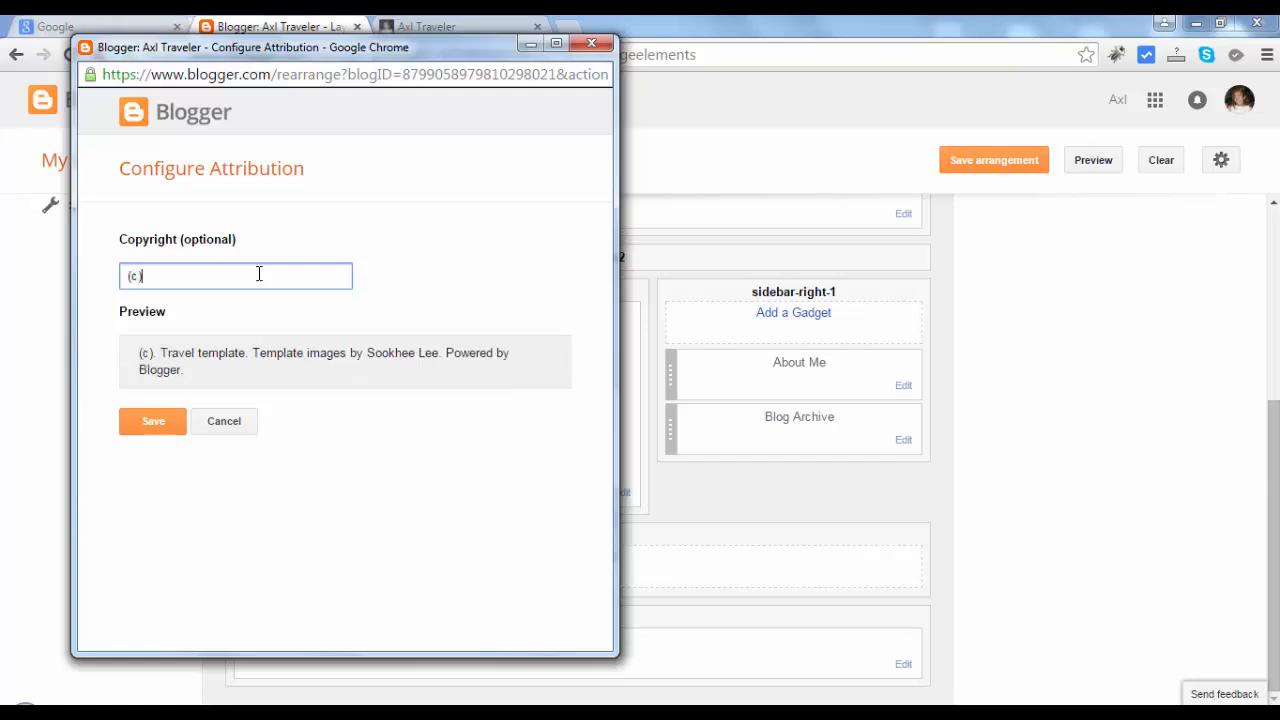
{"action": "type", "text": " Ax"}
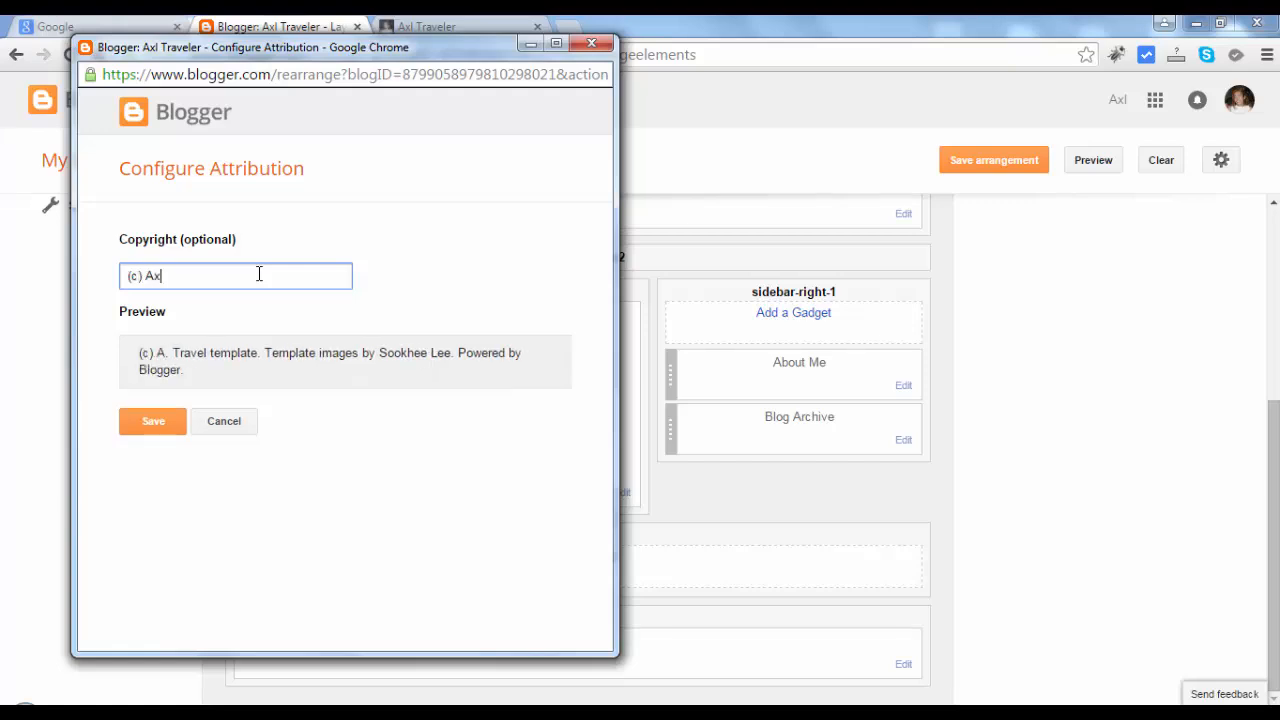
{"action": "type", "text": "l "}
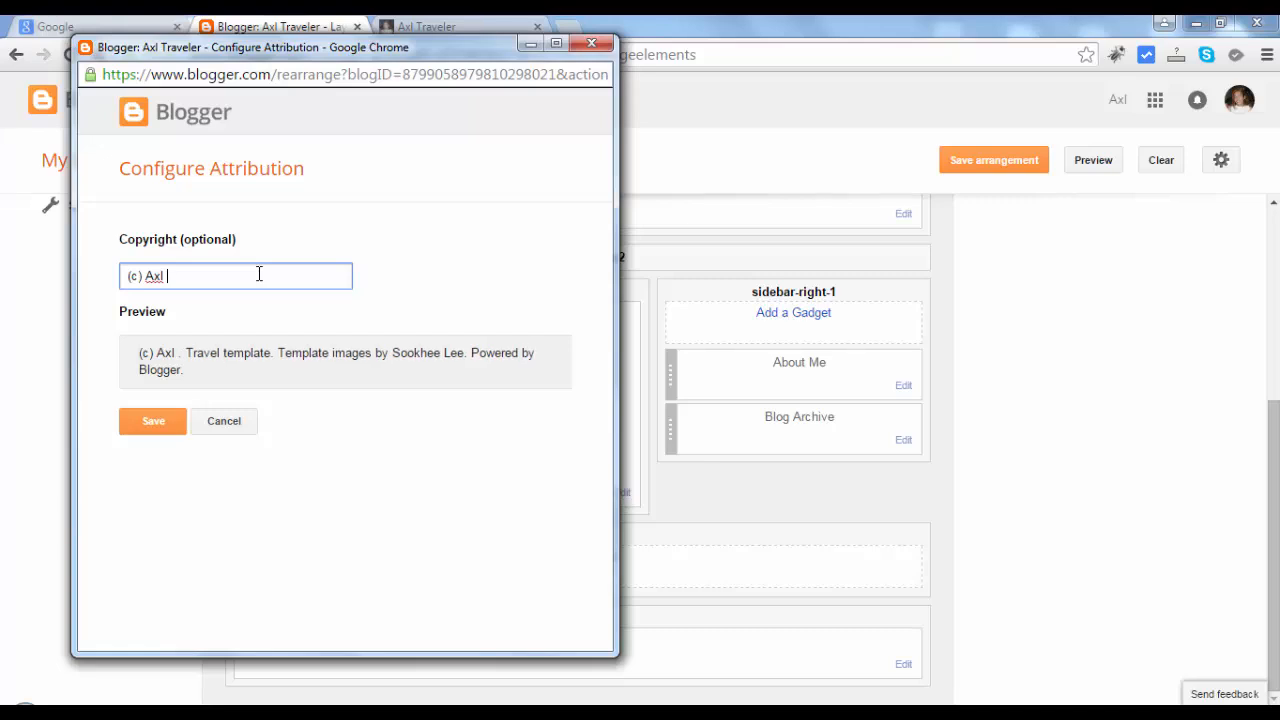
{"action": "type", "text": "Tr"}
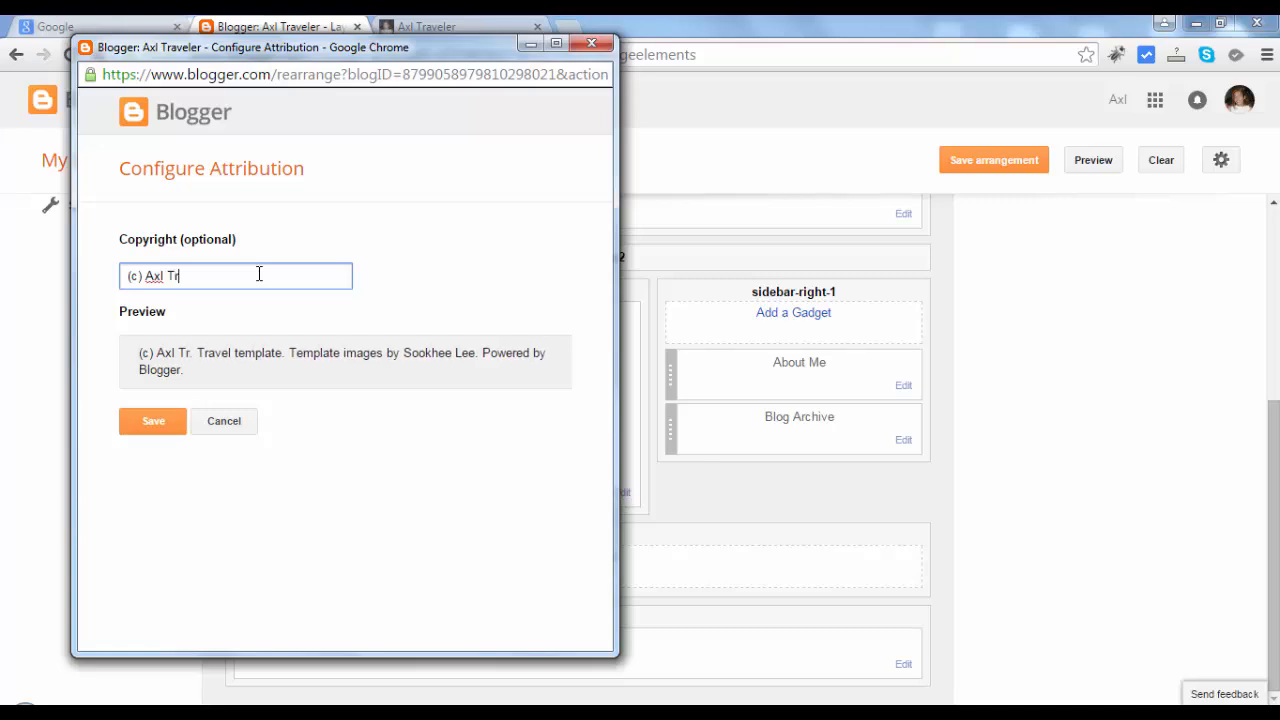
{"action": "type", "text": "ave"}
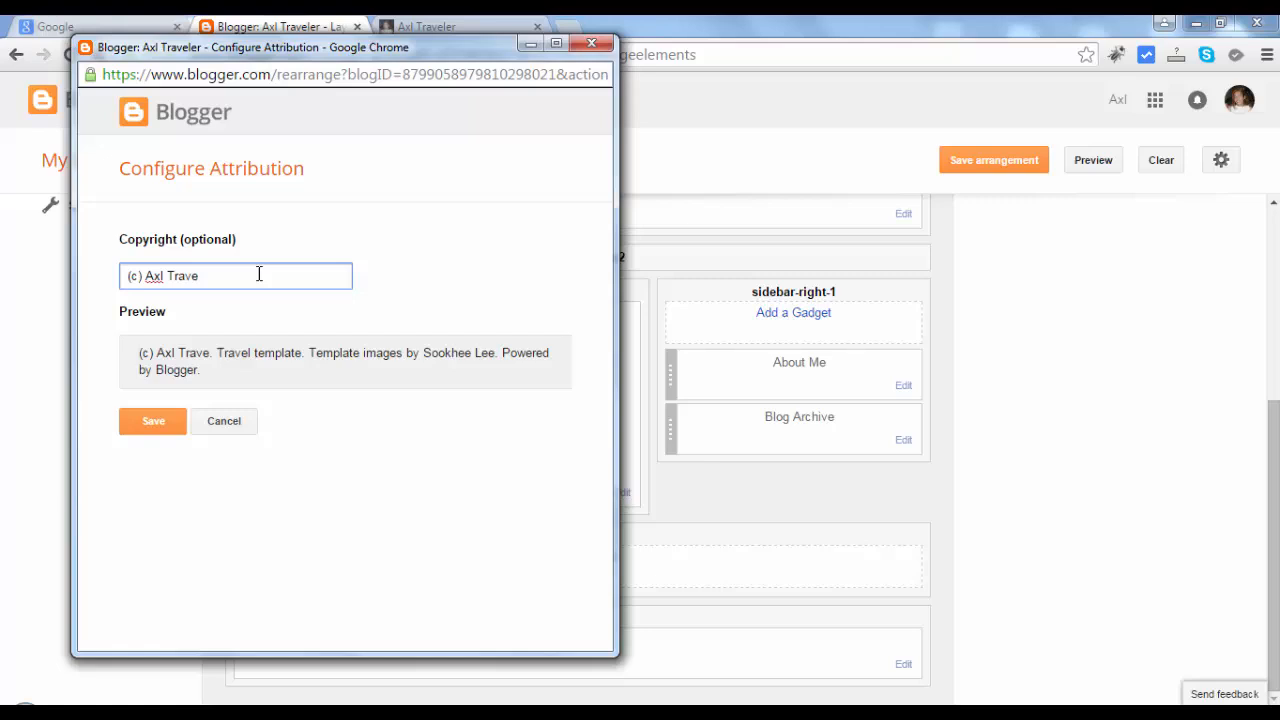
{"action": "type", "text": "ler "}
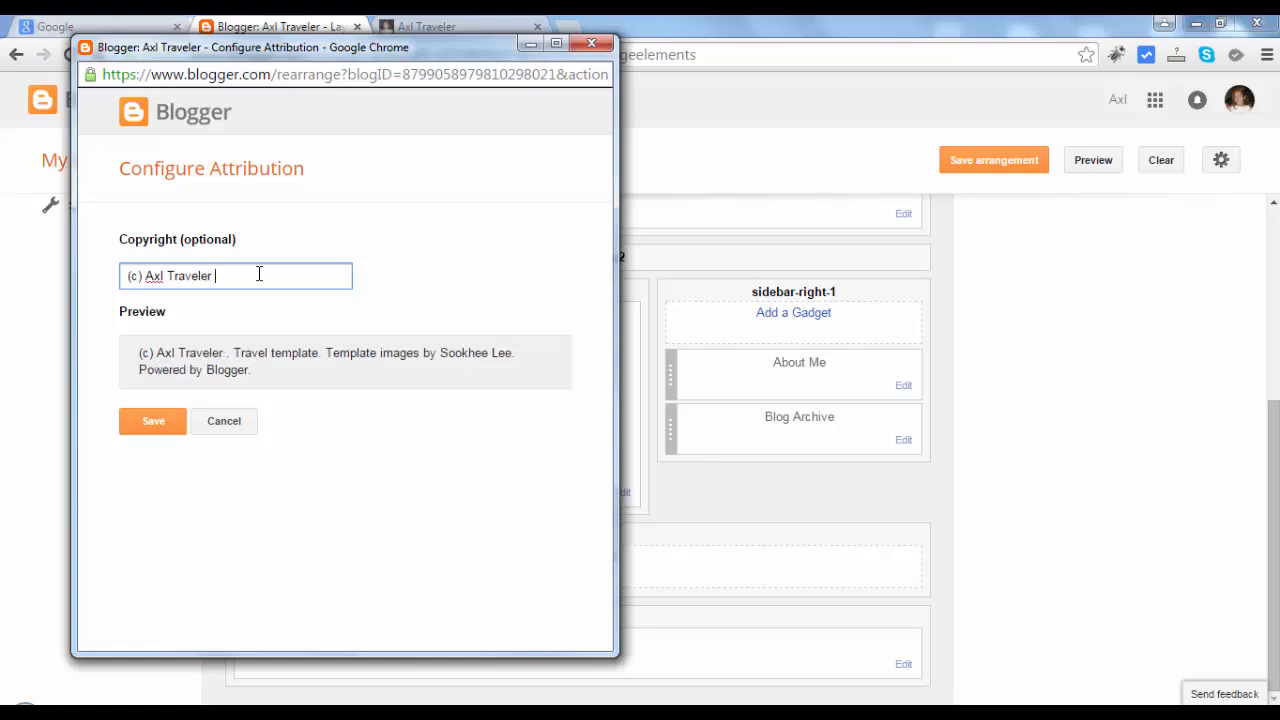
{"action": "type", "text": "20"}
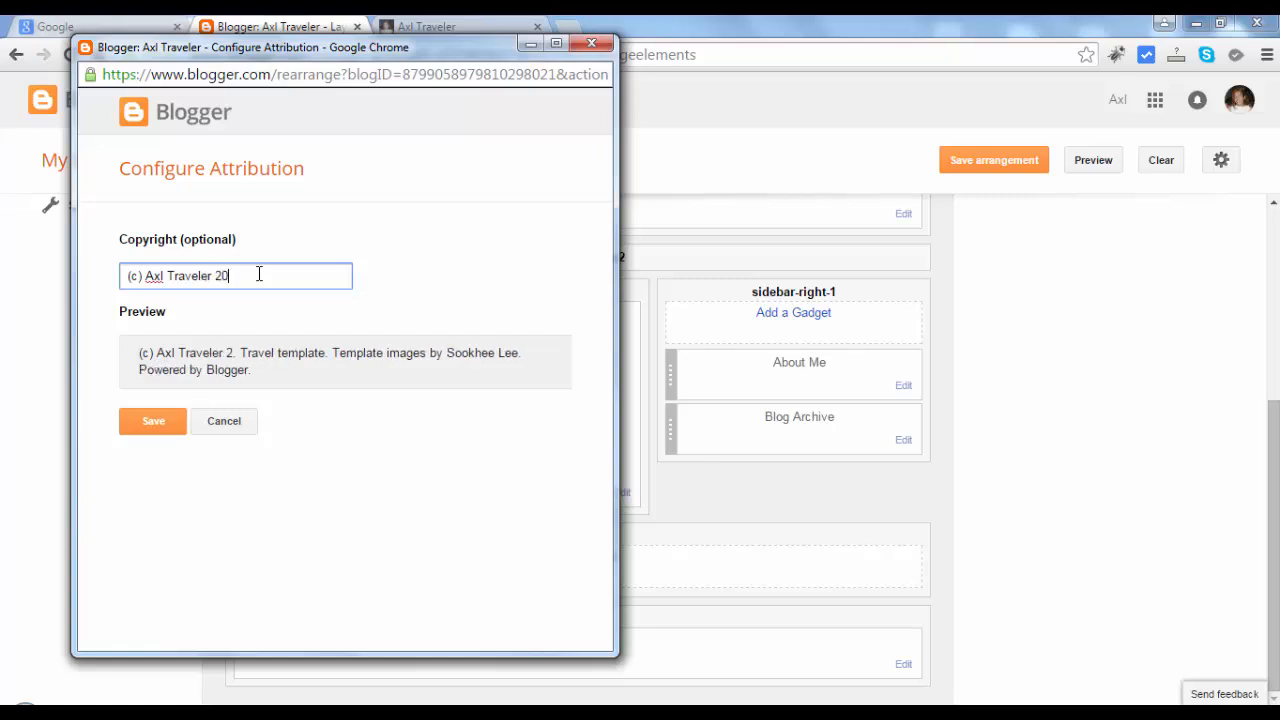
{"action": "type", "text": "15"}
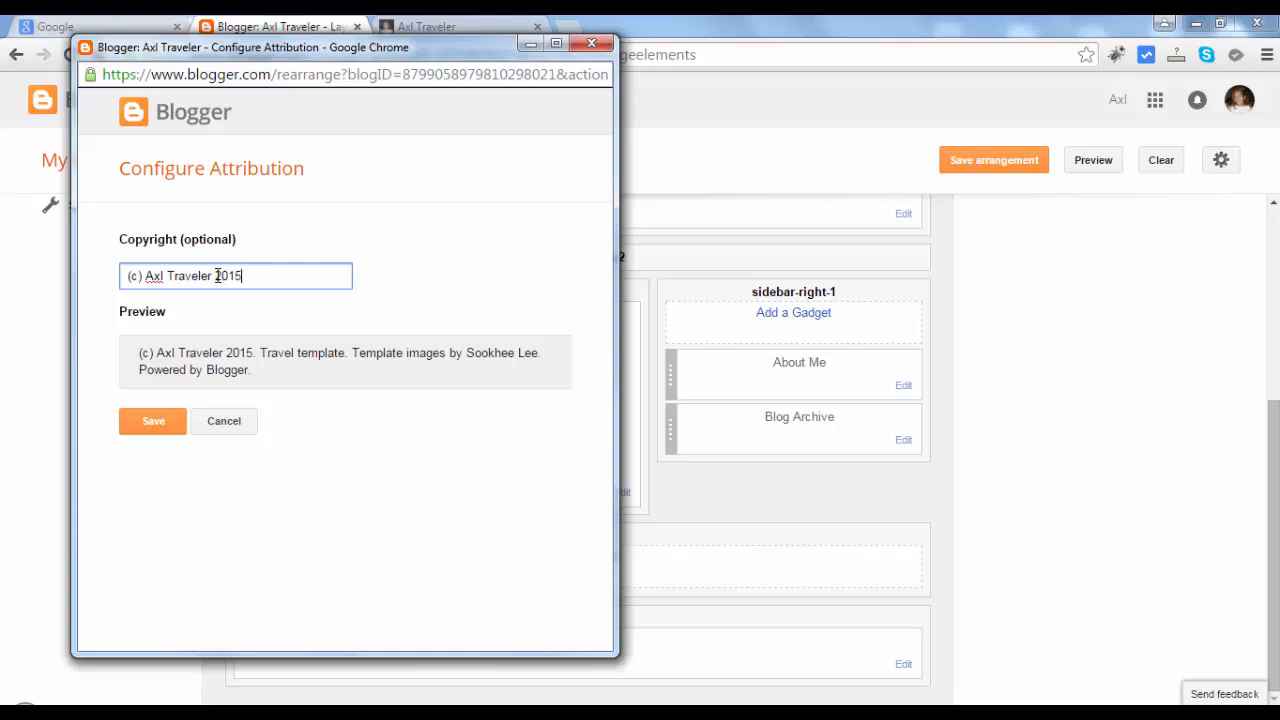
{"action": "left_click", "coordinate": [216, 276]}
{"action": "left_click", "coordinate": [153, 420]}
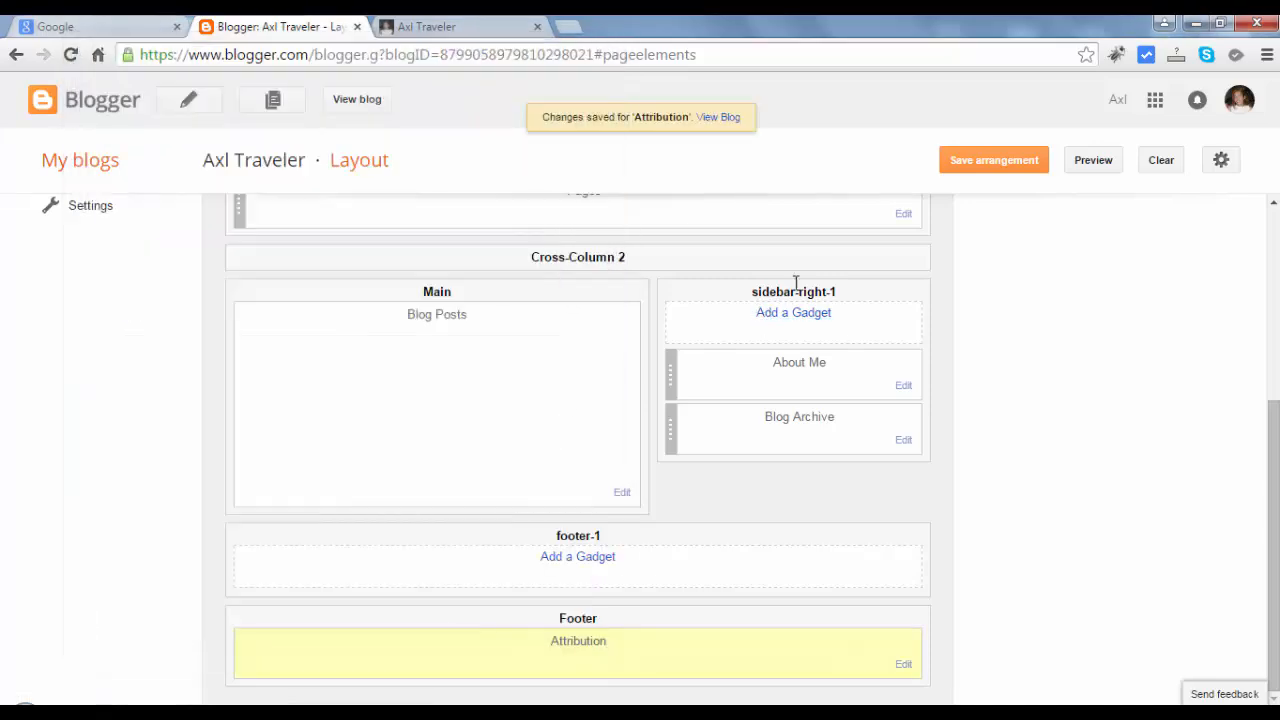
Reload the live Axl Traveler blog so its footer shows '(c) Axl Traveler 2015'.
{"action": "left_click", "coordinate": [487, 26]}
{"action": "left_click", "coordinate": [456, 54]}
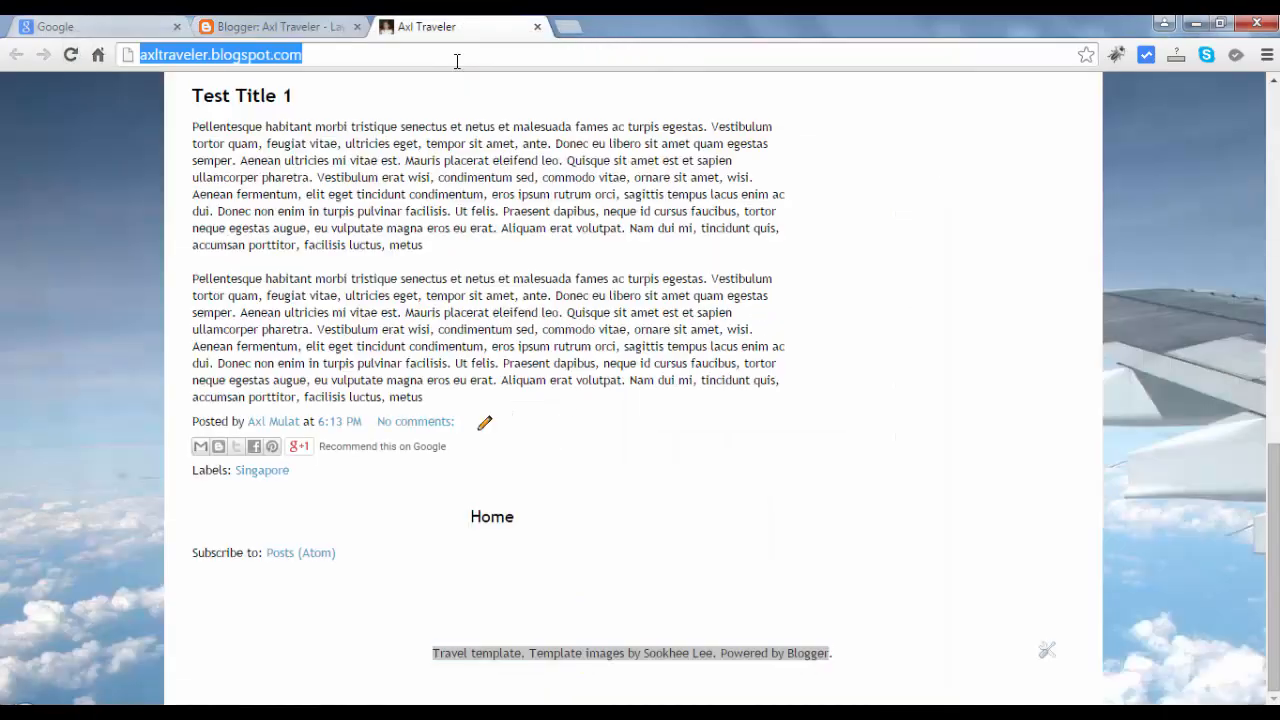
{"action": "key", "text": "Return"}
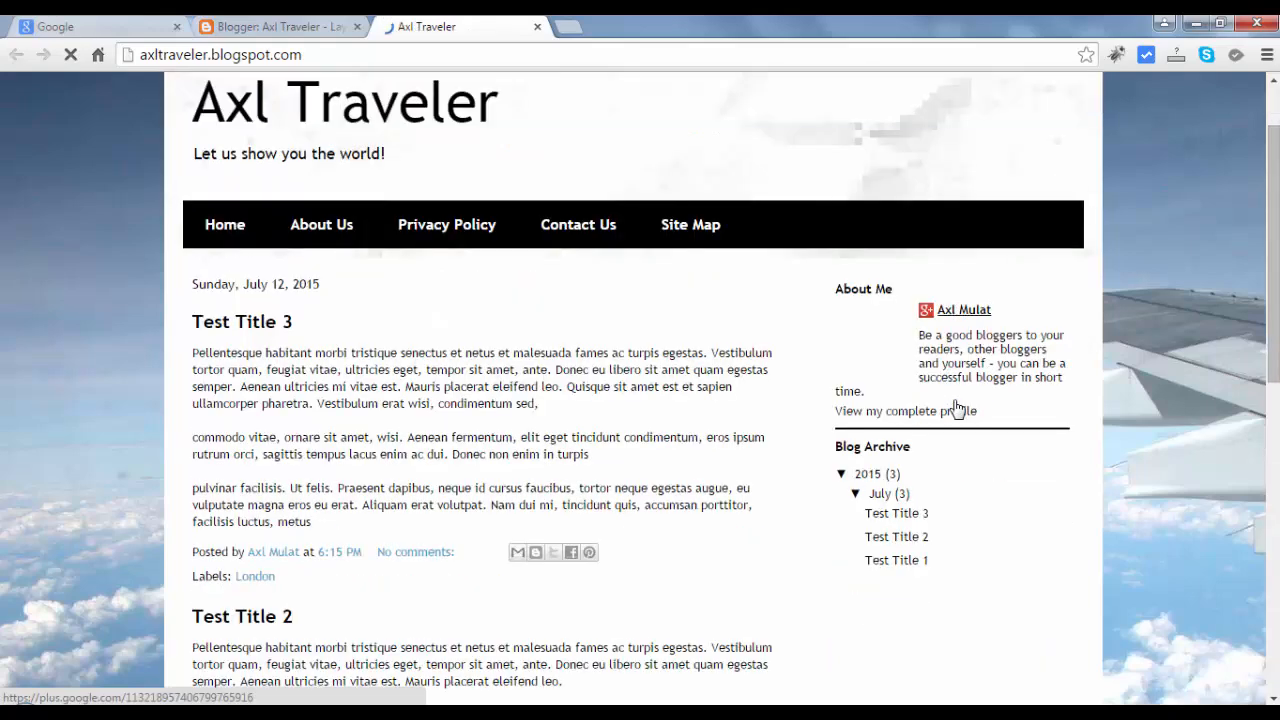
{"action": "scroll", "coordinate": [957, 407], "scroll_direction": "down", "scroll_amount": 5}
{"action": "scroll", "coordinate": [957, 407], "scroll_direction": "down", "scroll_amount": 5}
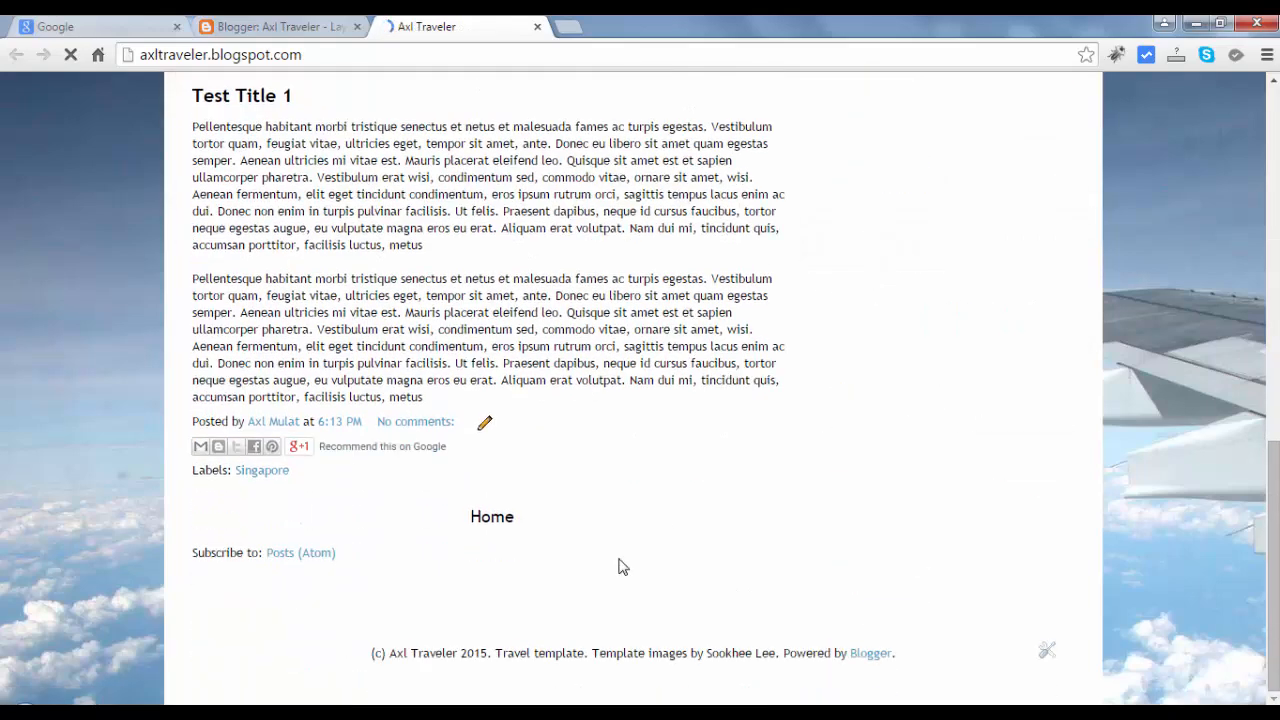